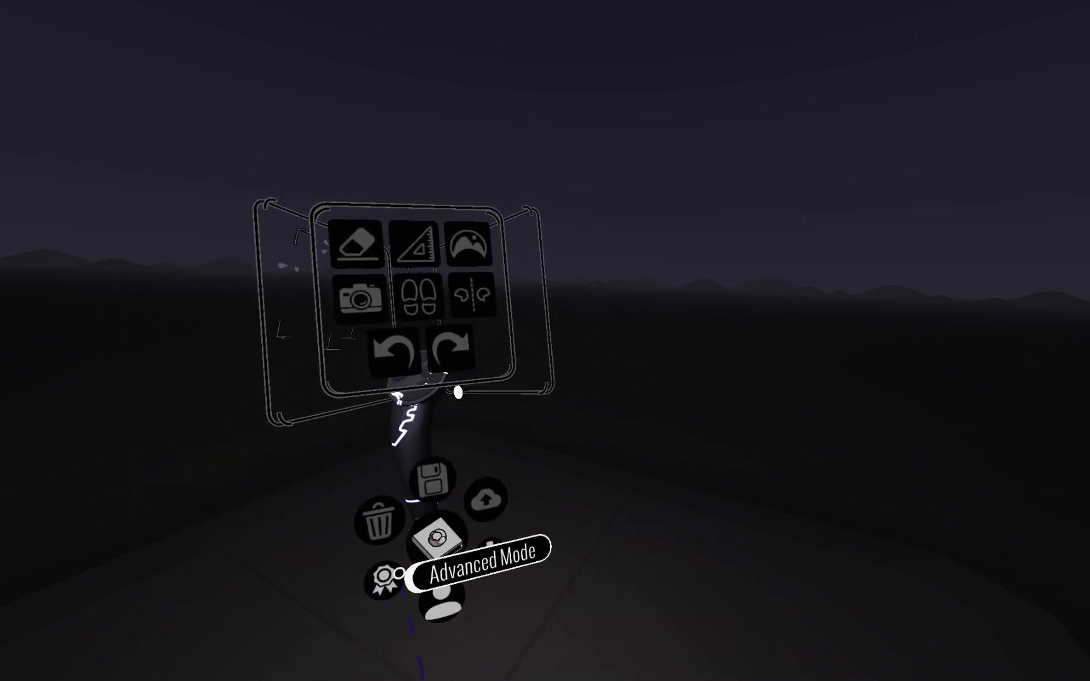
Step: Switch to Advanced Mode and add an ellipsoid guide to the scene
left_click(441, 541)
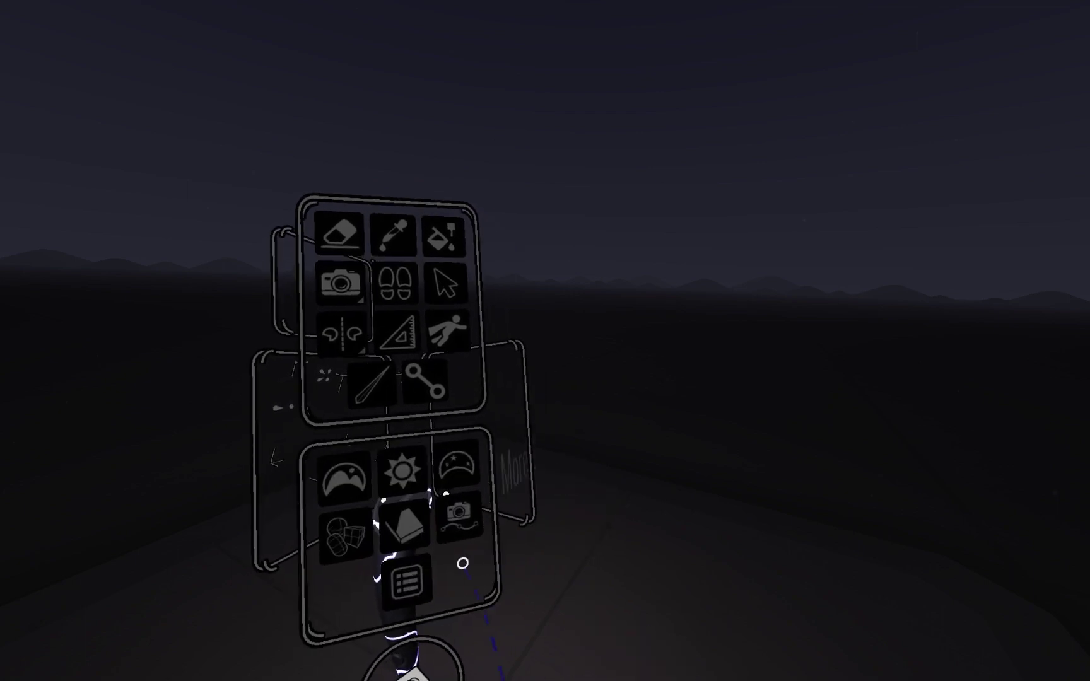
left_click(358, 547)
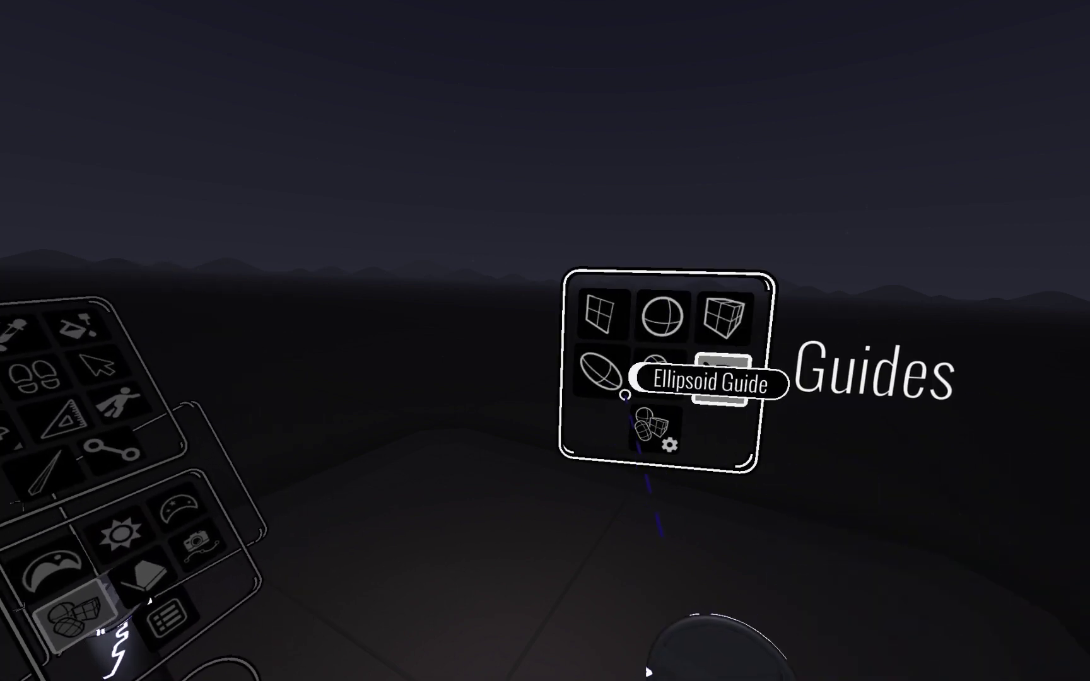
left_click(603, 378)
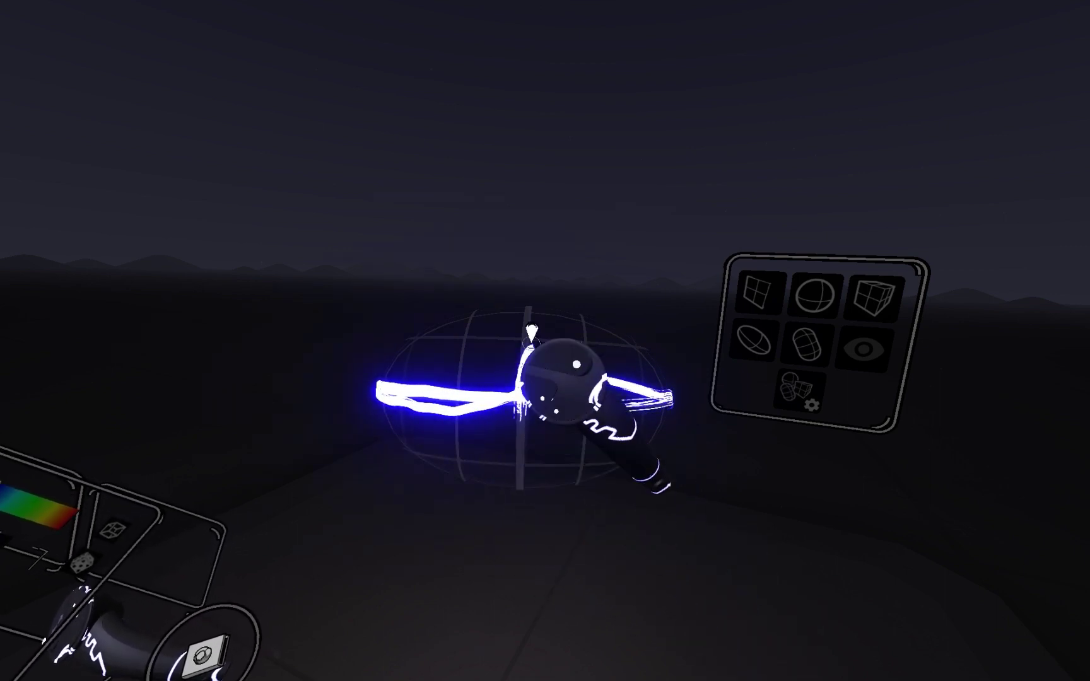
Step: Try painting glowing blue strokes along the ellipsoid guide's surface lines, and undo them
left_click_drag(531, 342, 532, 302)
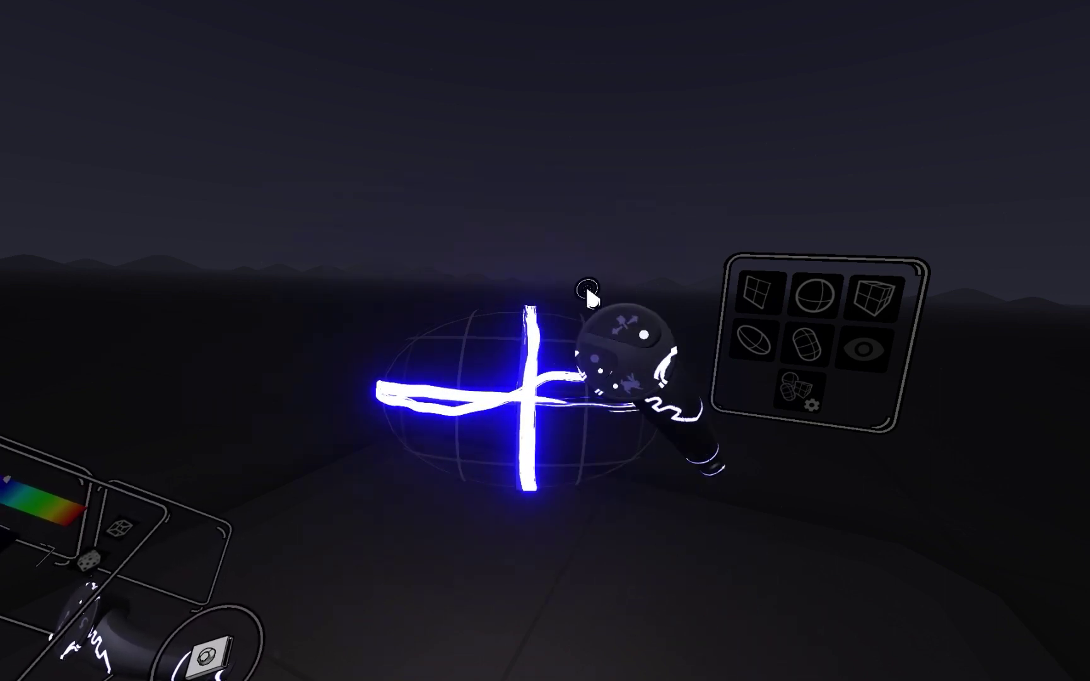
mouse_move(457, 432)
left_mouse_down()
mouse_move(624, 344)
mouse_move(606, 458)
mouse_move(612, 398)
mouse_move(637, 391)
mouse_move(530, 381)
mouse_move(410, 431)
mouse_move(411, 410)
mouse_move(536, 403)
mouse_move(581, 435)
left_mouse_up()
key("ctrl+z")
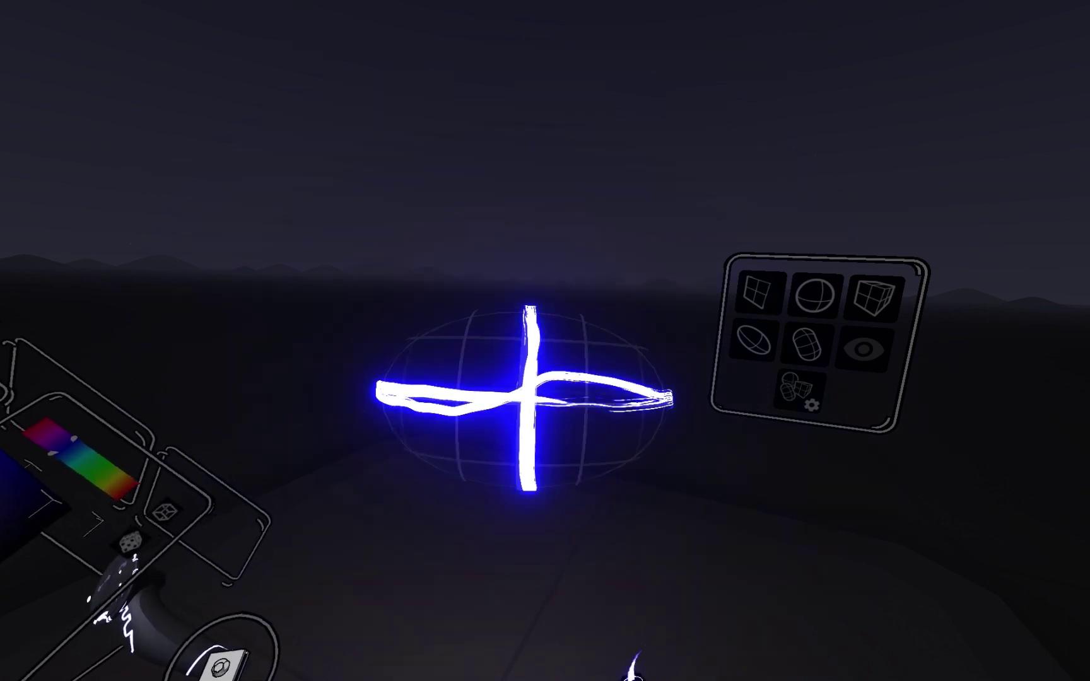
key("ctrl+z")
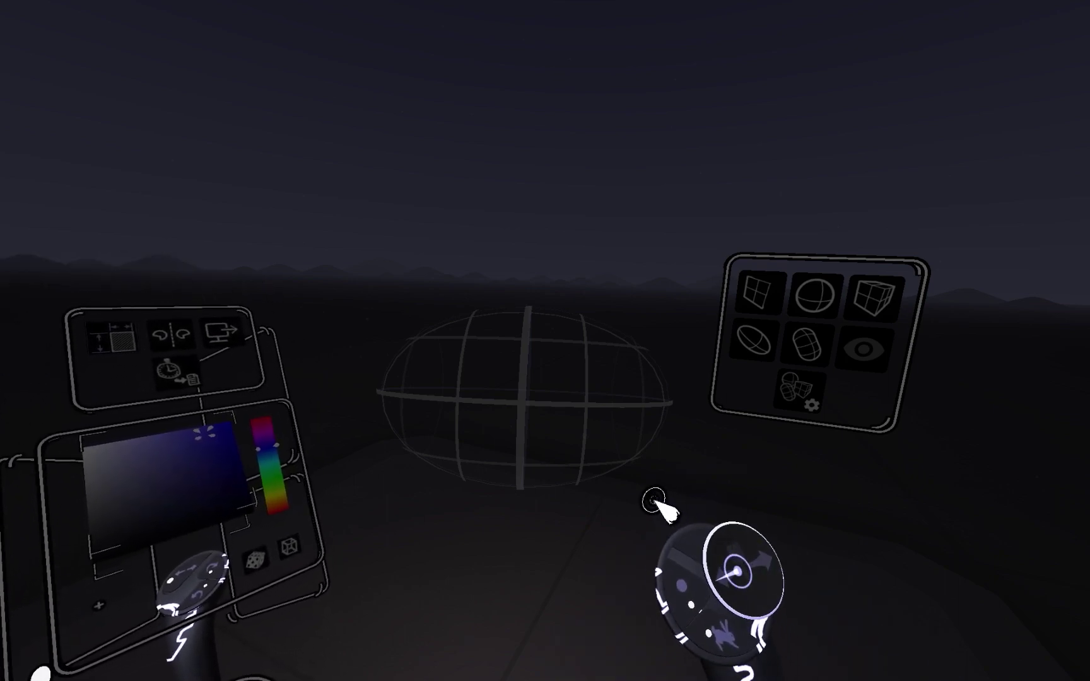
Step: Turn the ellipsoid guide so its long axis stands upright and choose the Thick Paint brush
left_click_drag(634, 499, 667, 466)
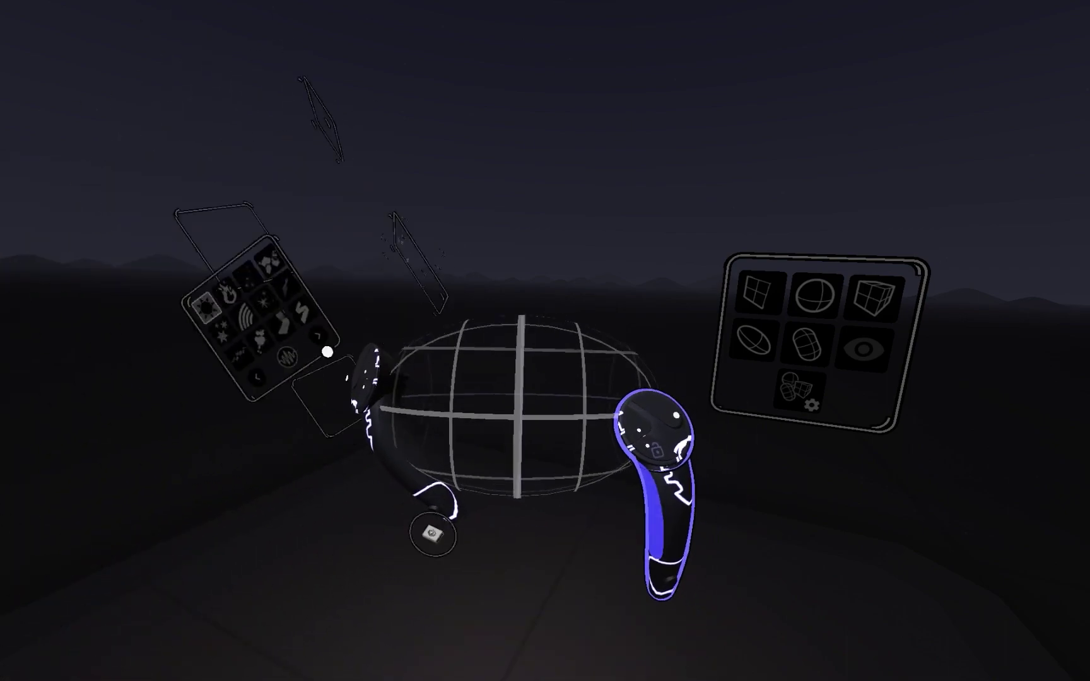
mouse_move(654, 430)
left_mouse_down()
mouse_move(628, 457)
mouse_move(662, 472)
mouse_move(616, 473)
mouse_move(668, 445)
mouse_move(635, 434)
mouse_move(643, 442)
left_mouse_up()
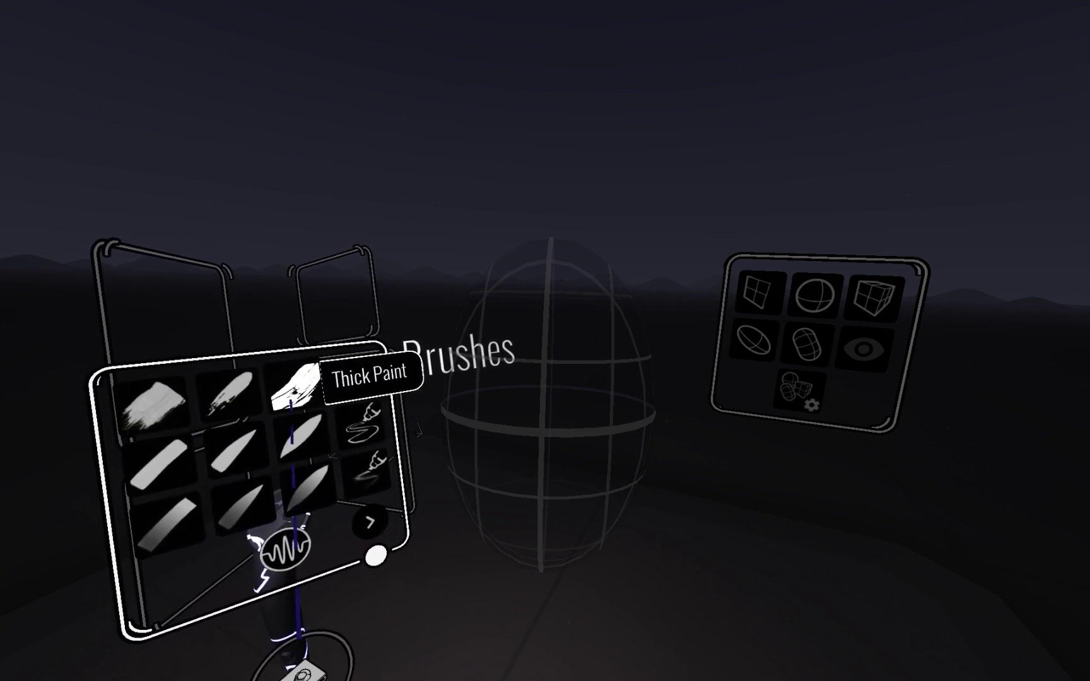
left_click(291, 400)
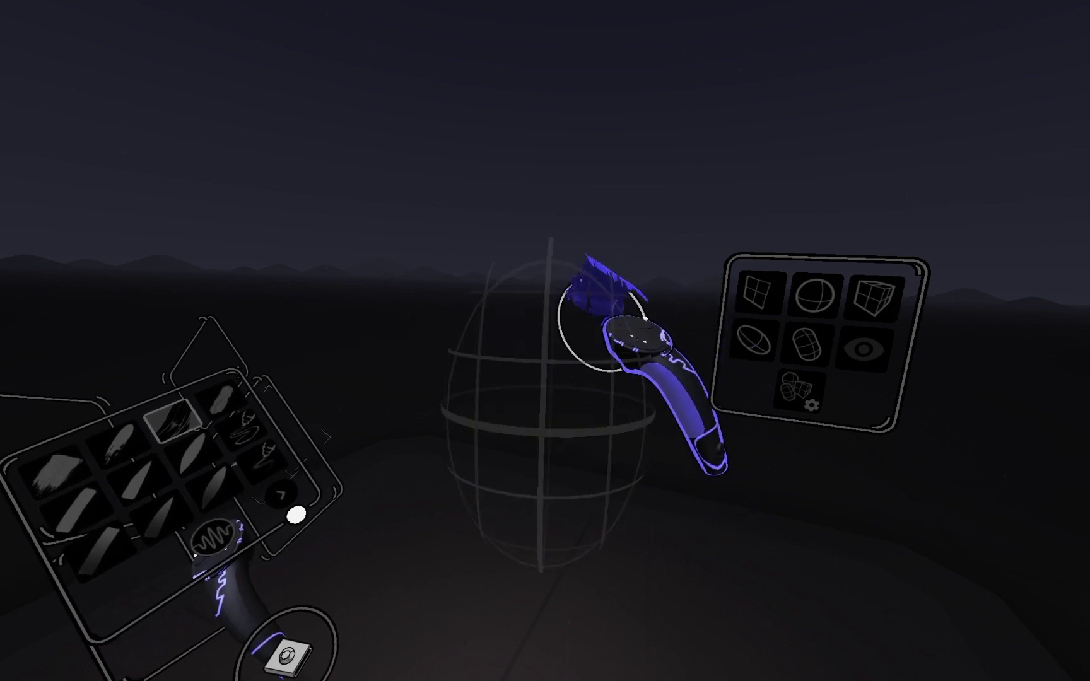
Step: Cover the crown, front and sides of the upright ellipsoid guide with broad blue Thick Paint strokes
mouse_move(624, 288)
left_mouse_down()
mouse_move(568, 303)
mouse_move(528, 356)
mouse_move(498, 271)
left_mouse_up()
mouse_move(479, 329)
left_mouse_down()
mouse_move(451, 337)
mouse_move(446, 389)
mouse_move(471, 486)
mouse_move(491, 470)
left_mouse_up()
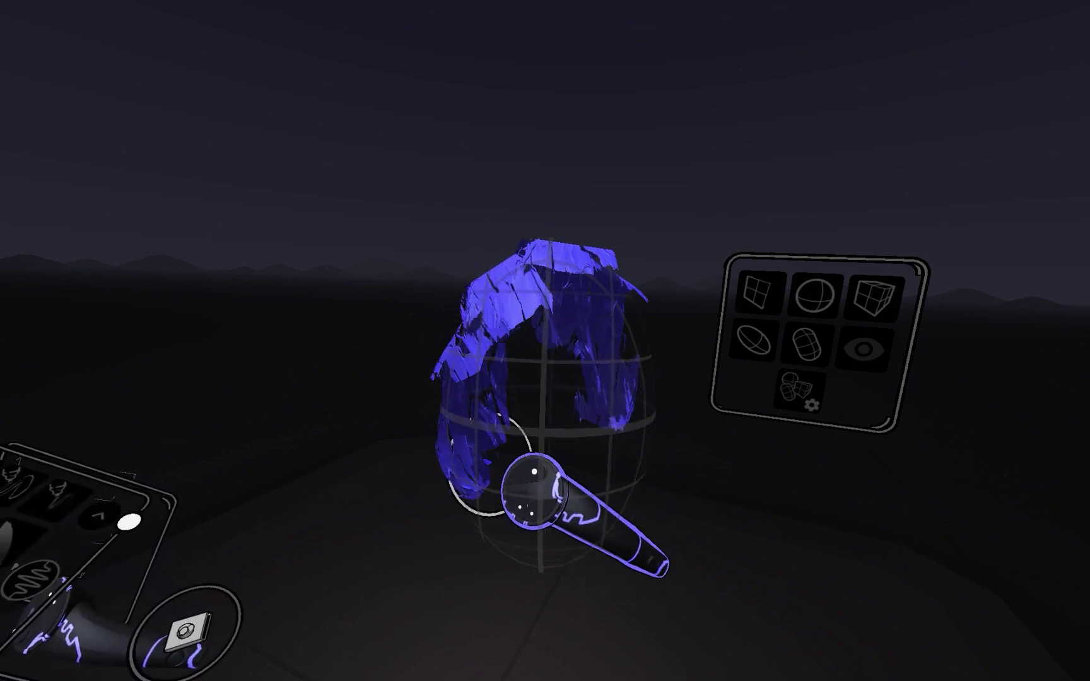
left_click_drag(536, 363, 533, 463)
left_click_drag(573, 375, 600, 446)
left_click_drag(618, 344, 629, 459)
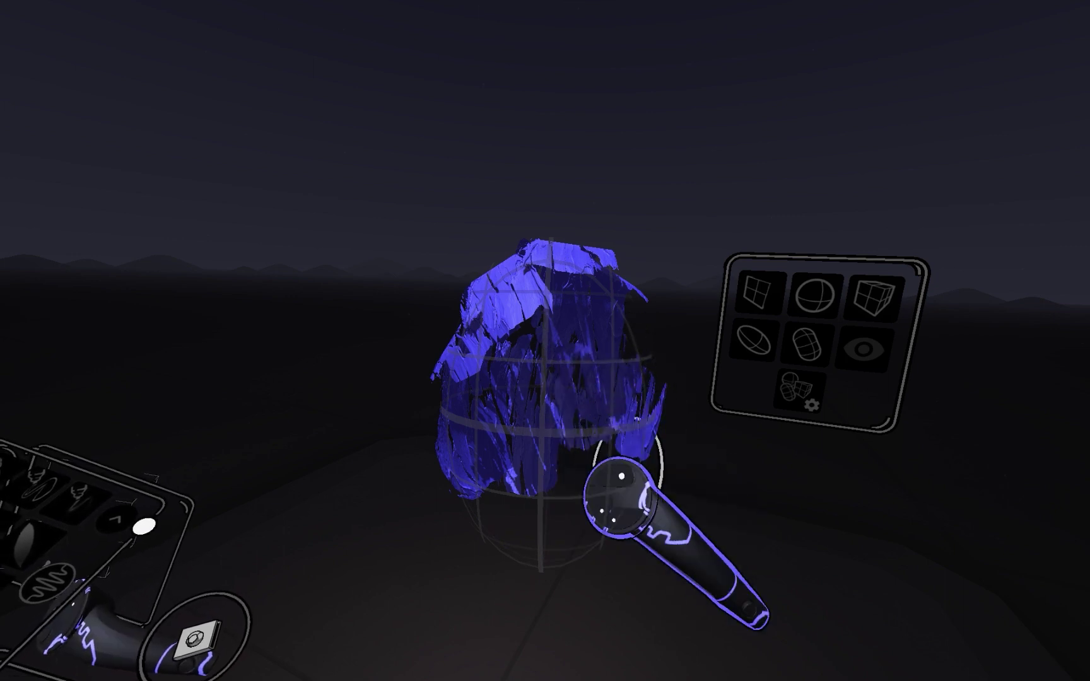
left_click_drag(641, 312, 656, 444)
left_click_drag(637, 314, 659, 399)
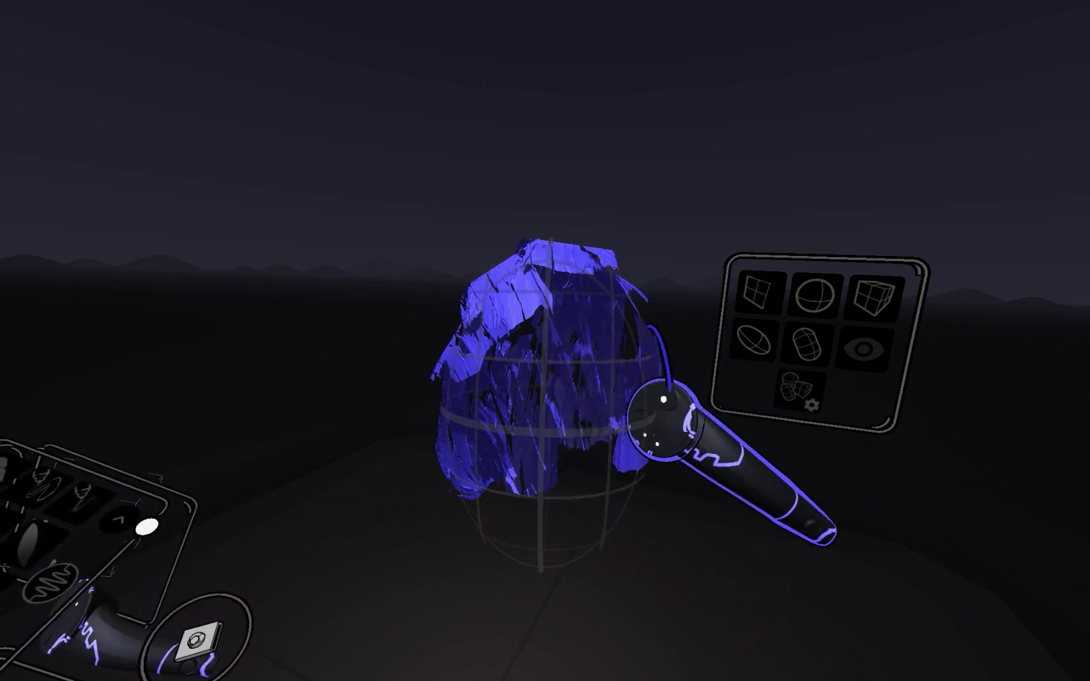
mouse_move(562, 304)
left_mouse_down()
mouse_move(635, 331)
mouse_move(659, 405)
mouse_move(657, 481)
left_mouse_up()
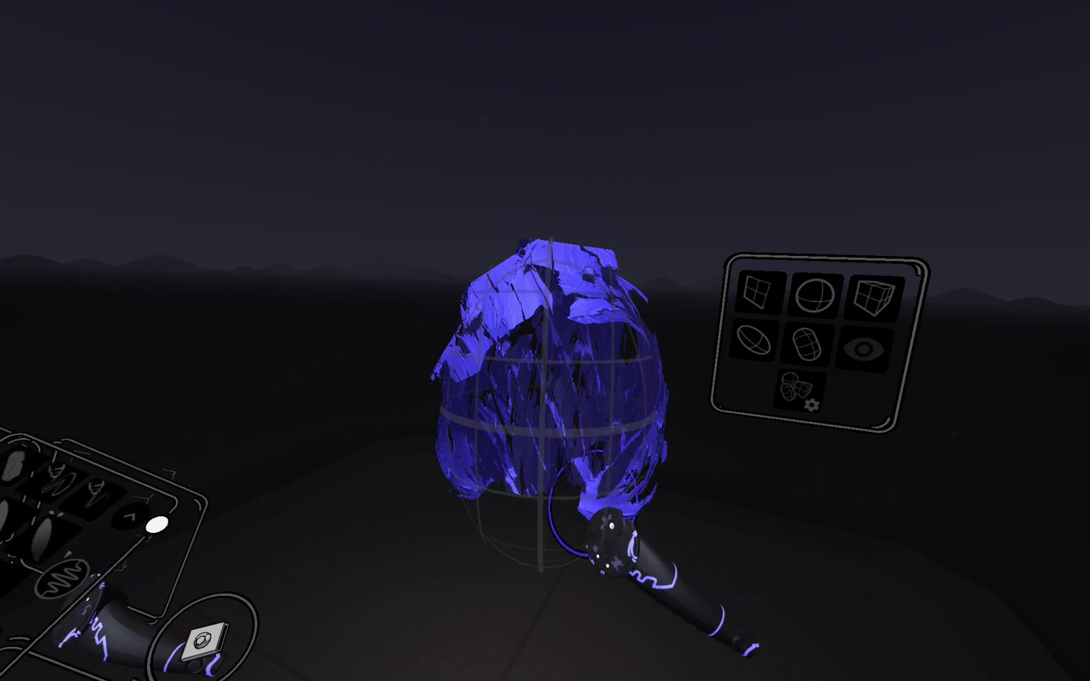
Step: Reduce the brush size and add short blue detail strokes across the front of the painted ellipsoid
mouse_move(725, 536)
middle_mouse_down()
mouse_move(486, 630)
mouse_move(214, 609)
mouse_move(246, 594)
mouse_move(695, 540)
mouse_move(736, 494)
mouse_move(711, 471)
mouse_move(718, 511)
mouse_move(713, 494)
middle_mouse_up()
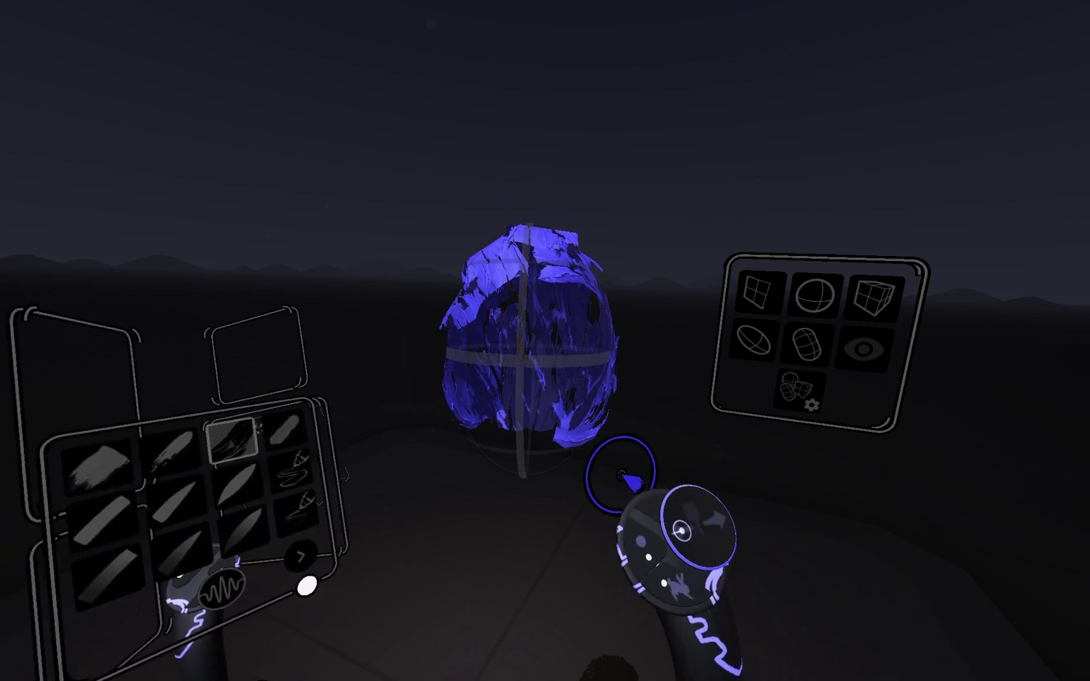
scroll(559, 402, "right", 3)
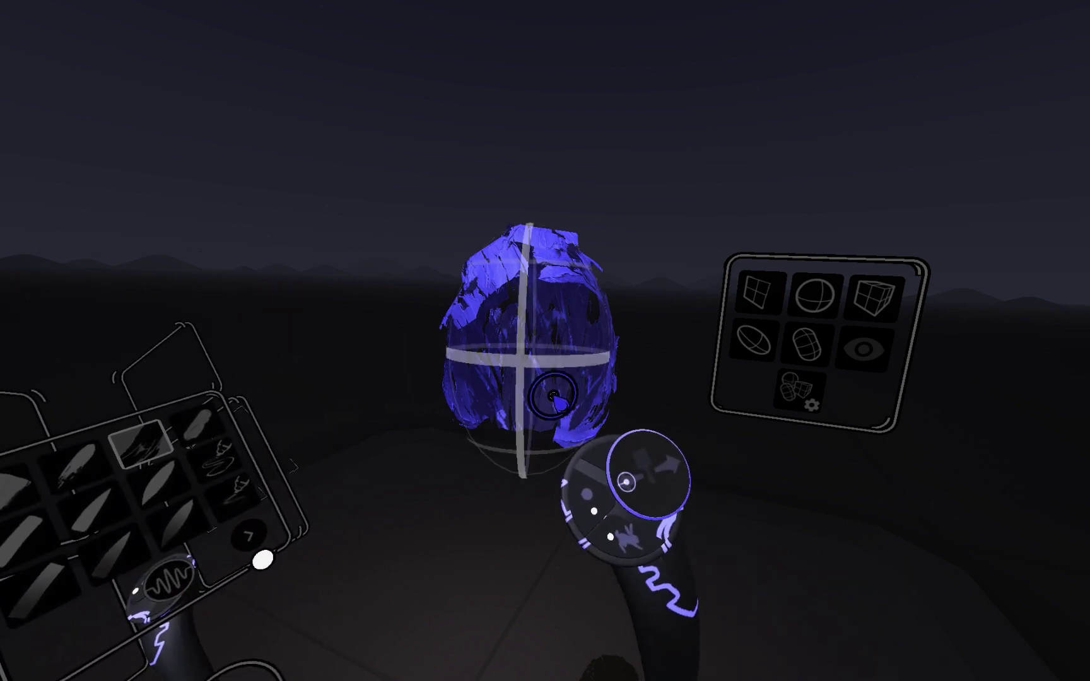
scroll(535, 391, "left", 3)
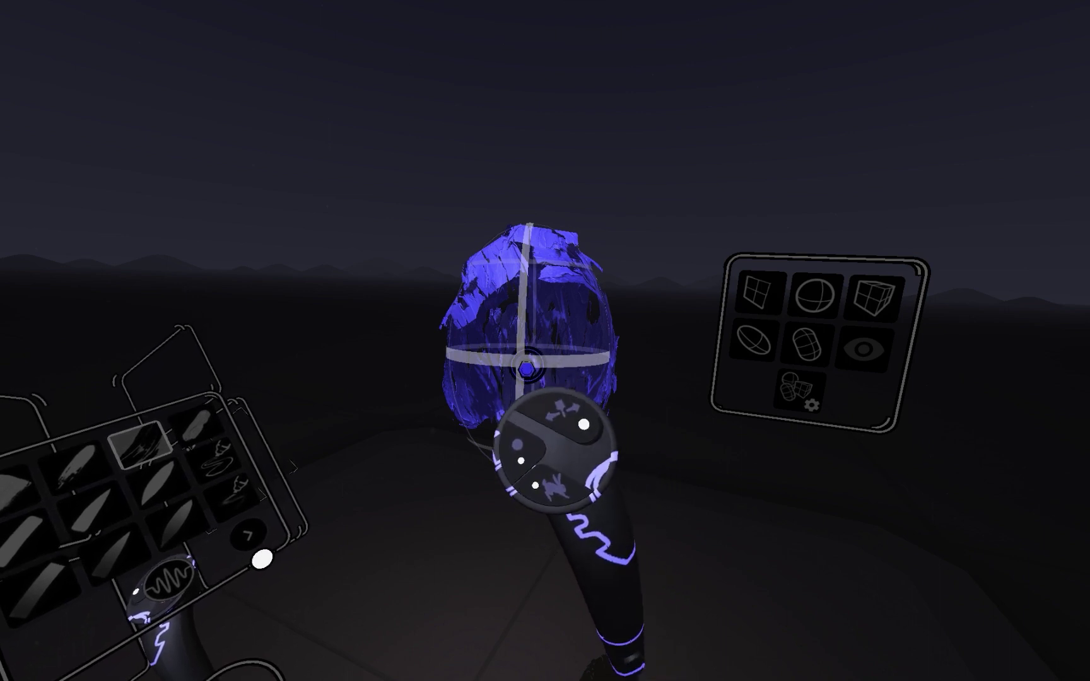
left_click_drag(528, 370, 592, 362)
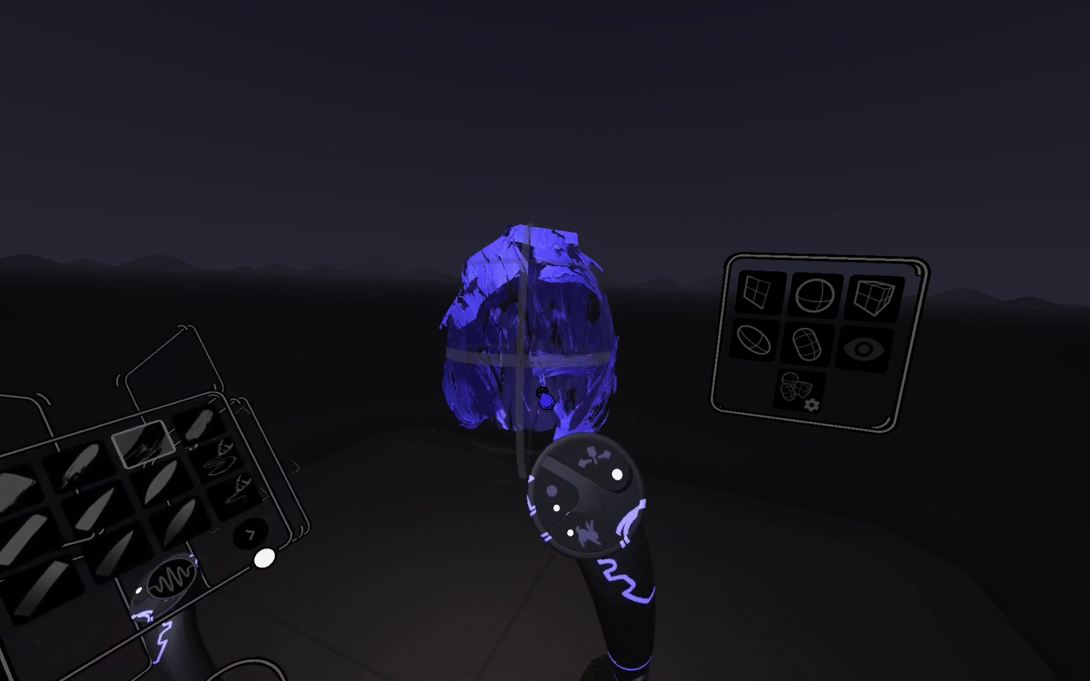
mouse_move(543, 398)
left_mouse_down()
mouse_move(588, 392)
mouse_move(528, 420)
left_mouse_up()
middle_click_drag(586, 486, 586, 440)
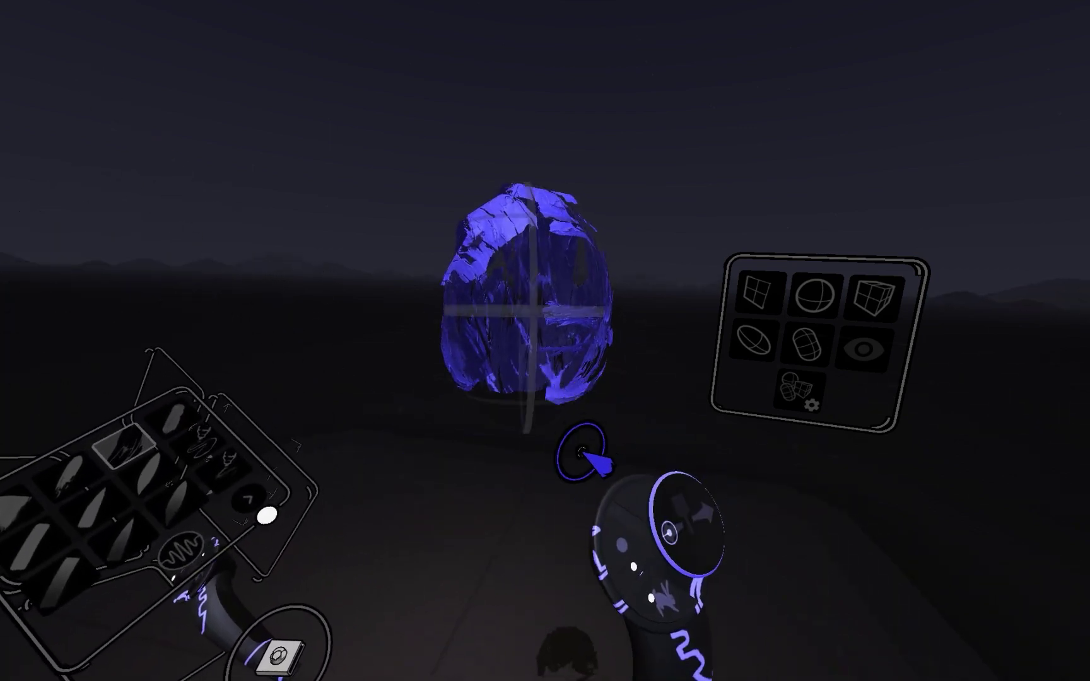
mouse_move(507, 350)
left_mouse_down()
mouse_move(483, 413)
mouse_move(461, 350)
mouse_move(554, 331)
left_mouse_up()
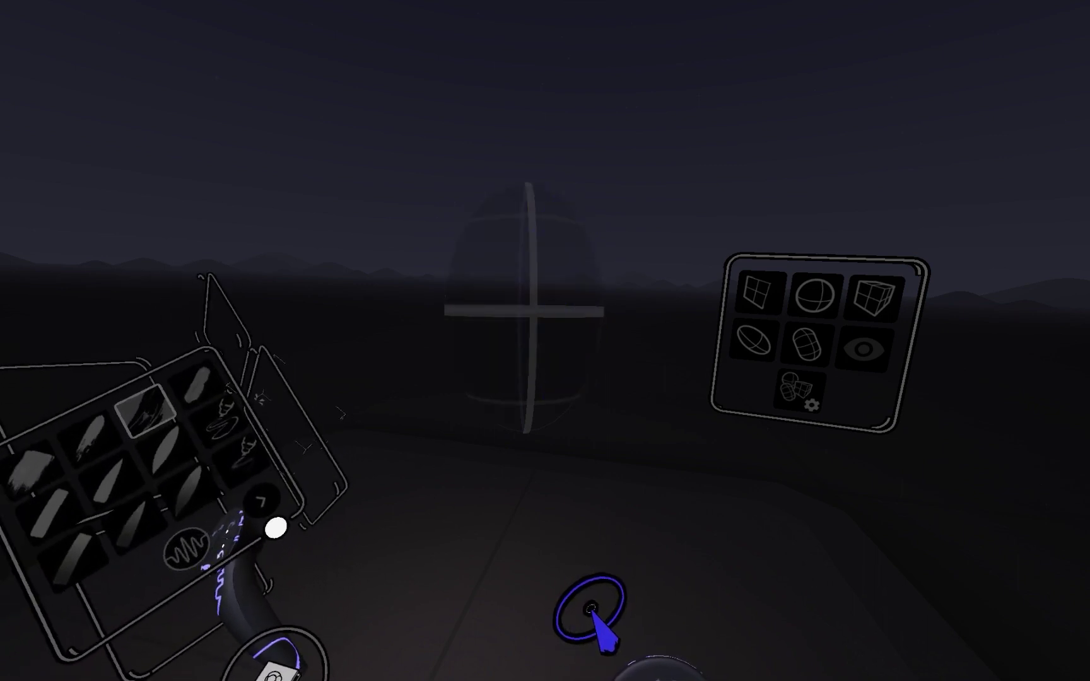
Step: Set the ellipsoid guide aside lying horizontally, and place a plane guide above it and a sphere guide further across
mouse_move(584, 385)
left_mouse_down()
mouse_move(577, 409)
mouse_move(594, 353)
mouse_move(561, 381)
mouse_move(382, 353)
left_mouse_up()
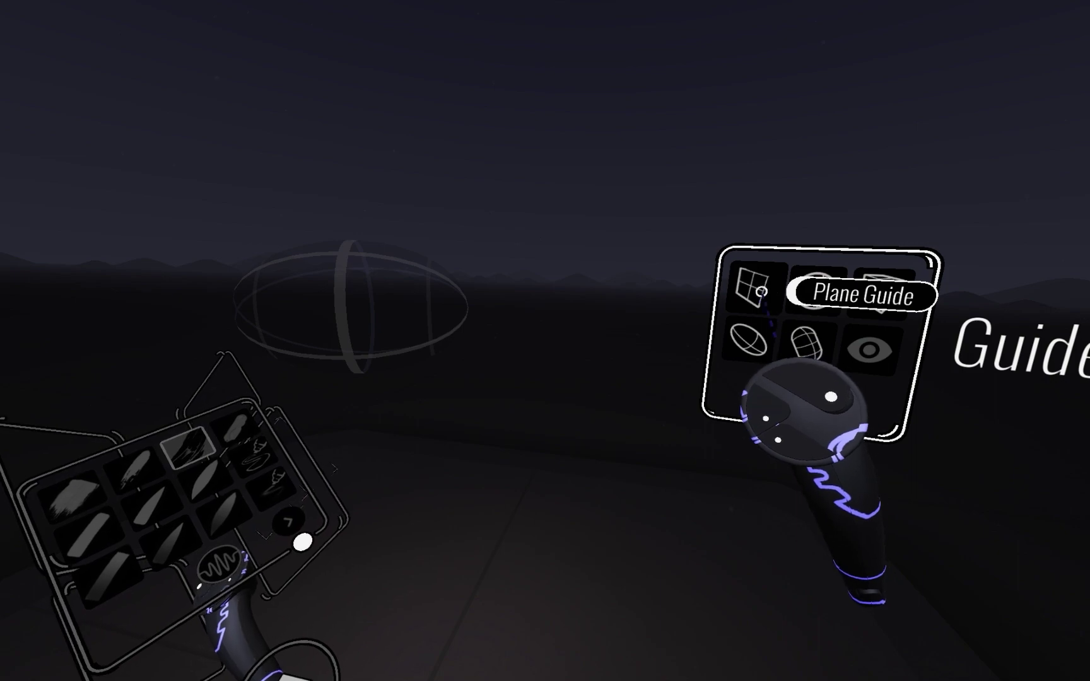
left_click(761, 292)
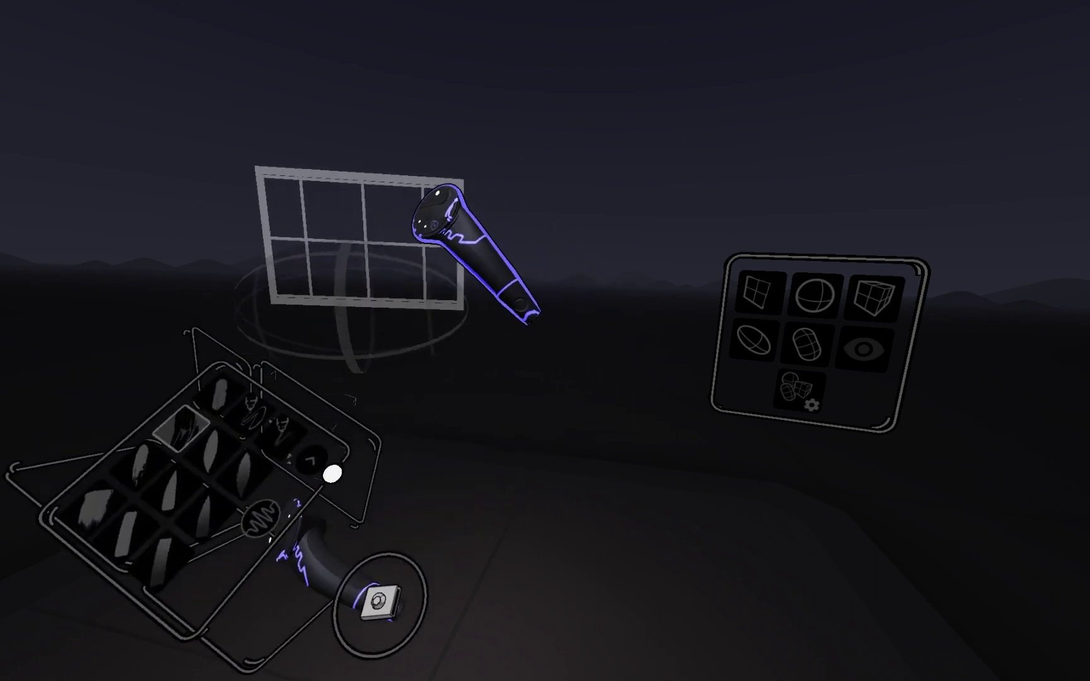
left_click(821, 294)
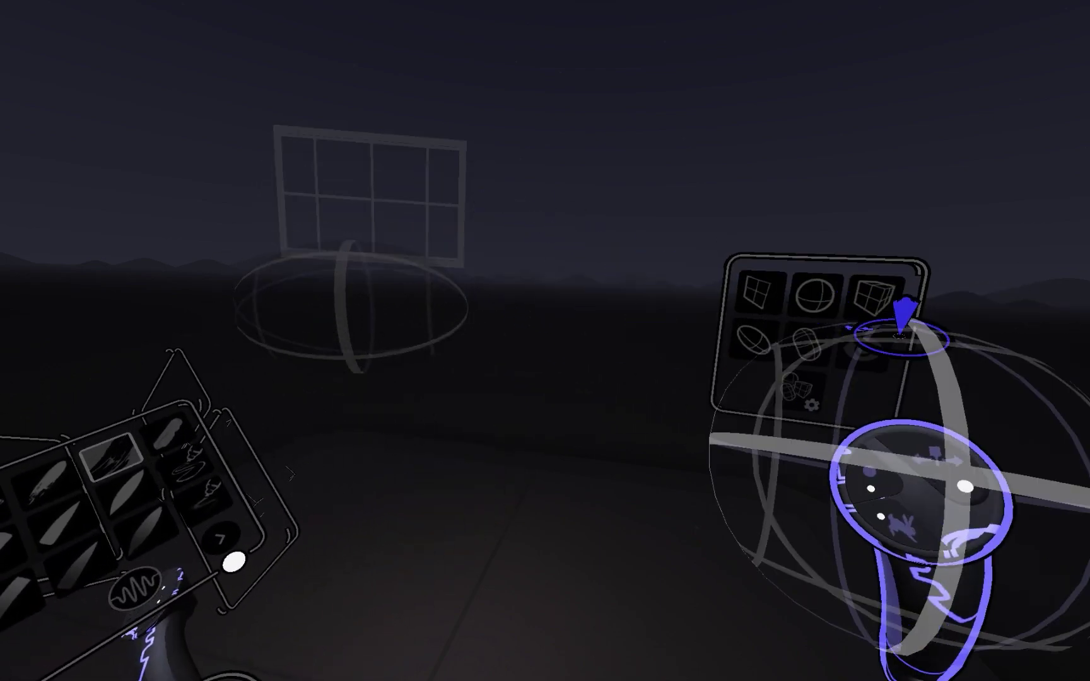
left_click_drag(643, 511, 776, 136)
Step: Add a cube guide and turn it until it stands level with one face toward the viewer
left_click(885, 305)
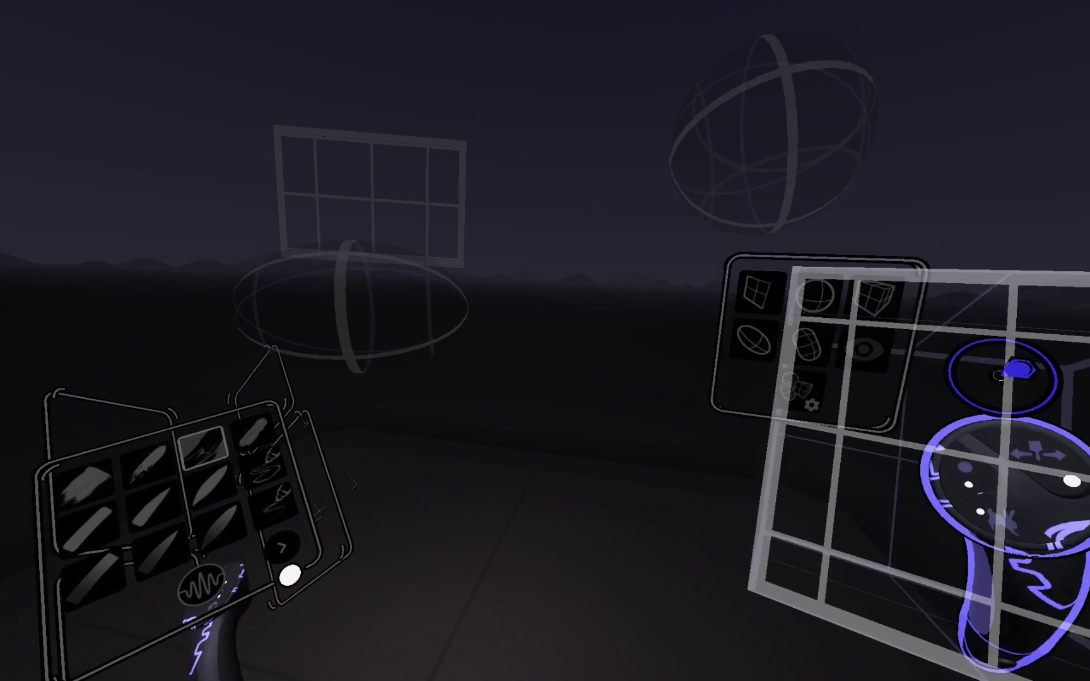
left_click_drag(961, 633, 692, 571)
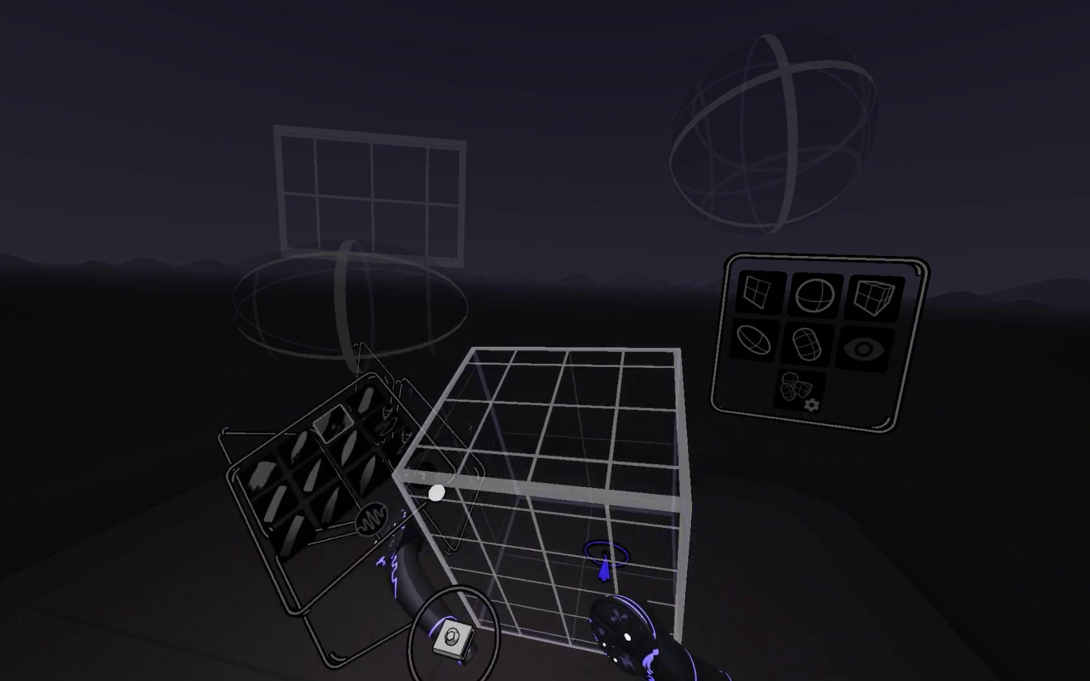
left_click_drag(621, 624, 665, 498)
left_click_drag(731, 586, 719, 578)
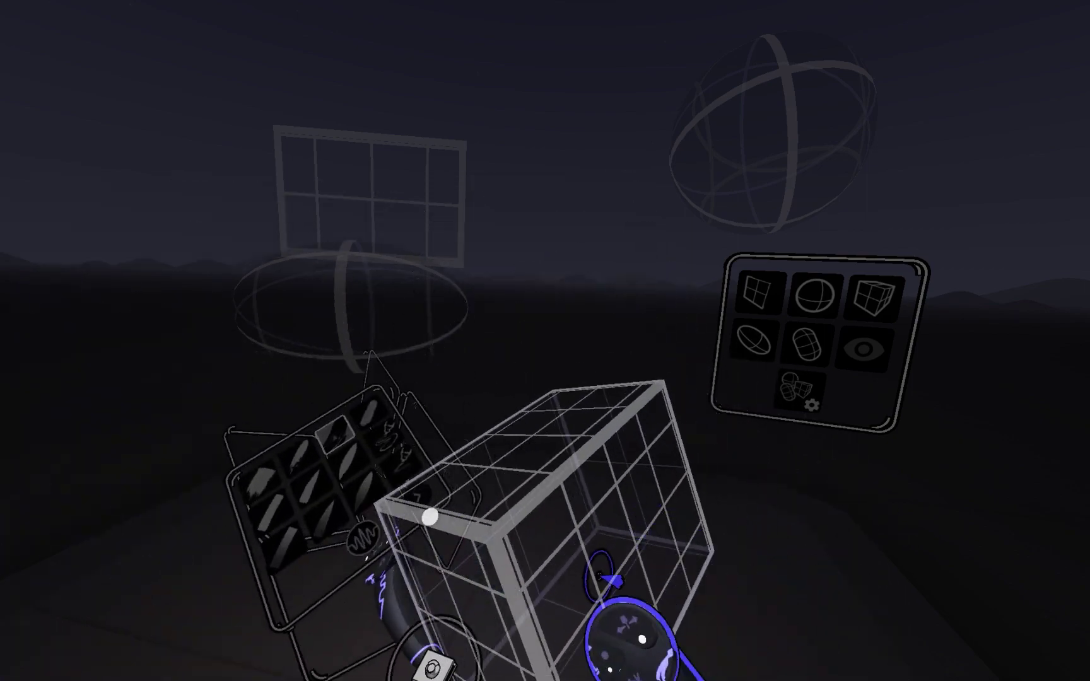
left_click_drag(606, 552, 594, 571)
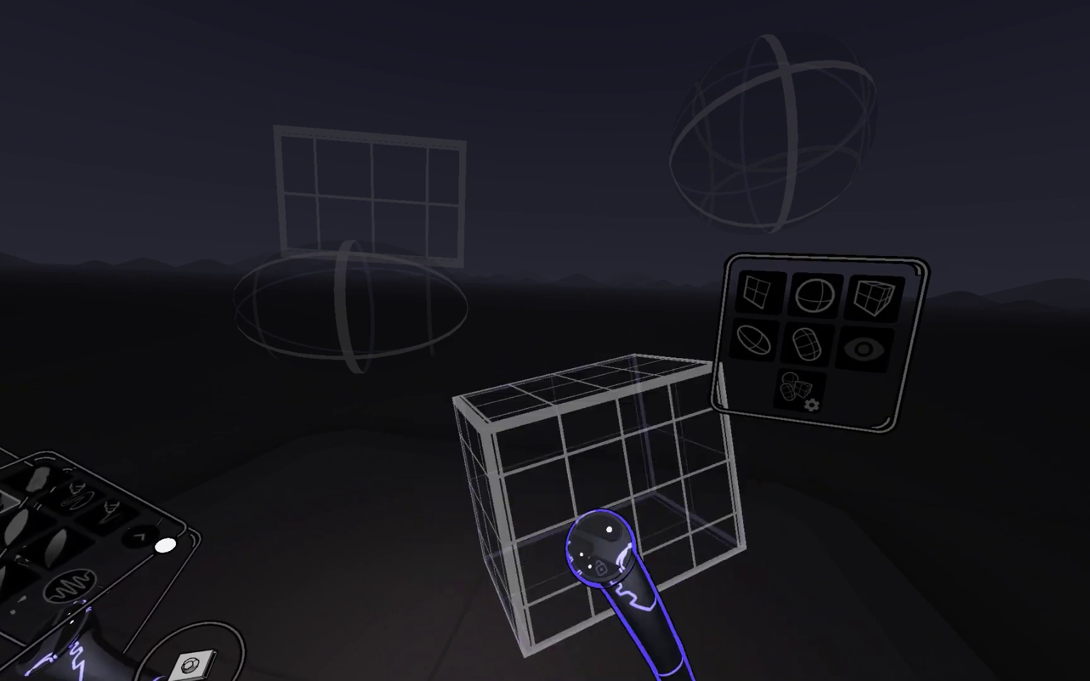
left_click_drag(586, 543, 668, 605)
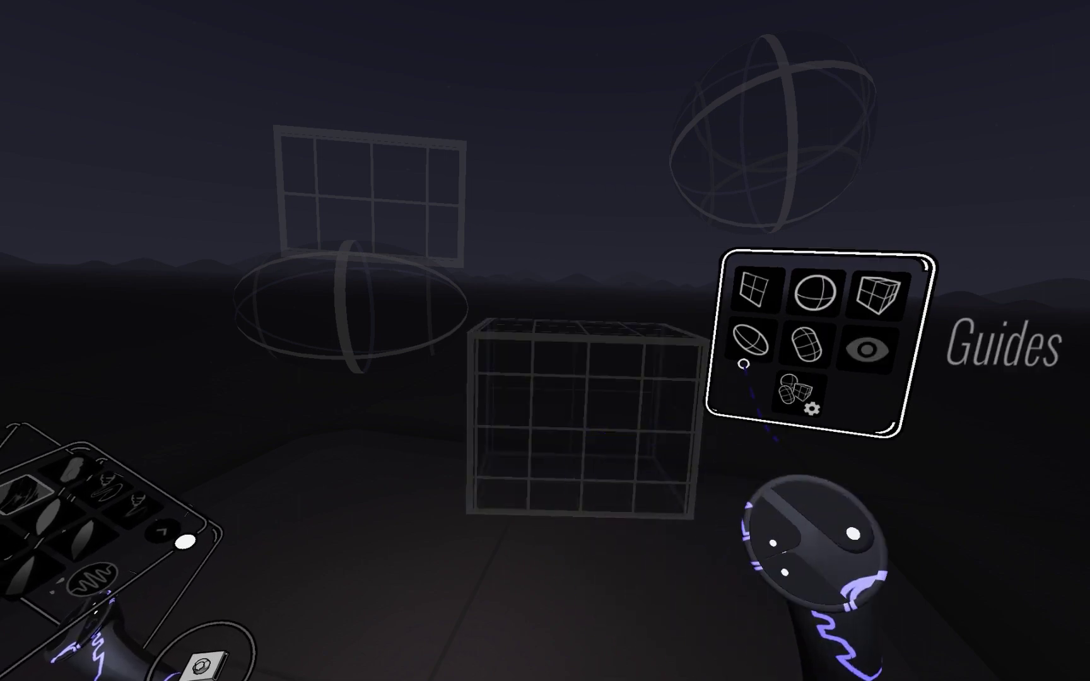
Step: Raise the cube guide between the plane and sphere guides and lay a capsule guide horizontally below them
left_click_drag(807, 344, 690, 498)
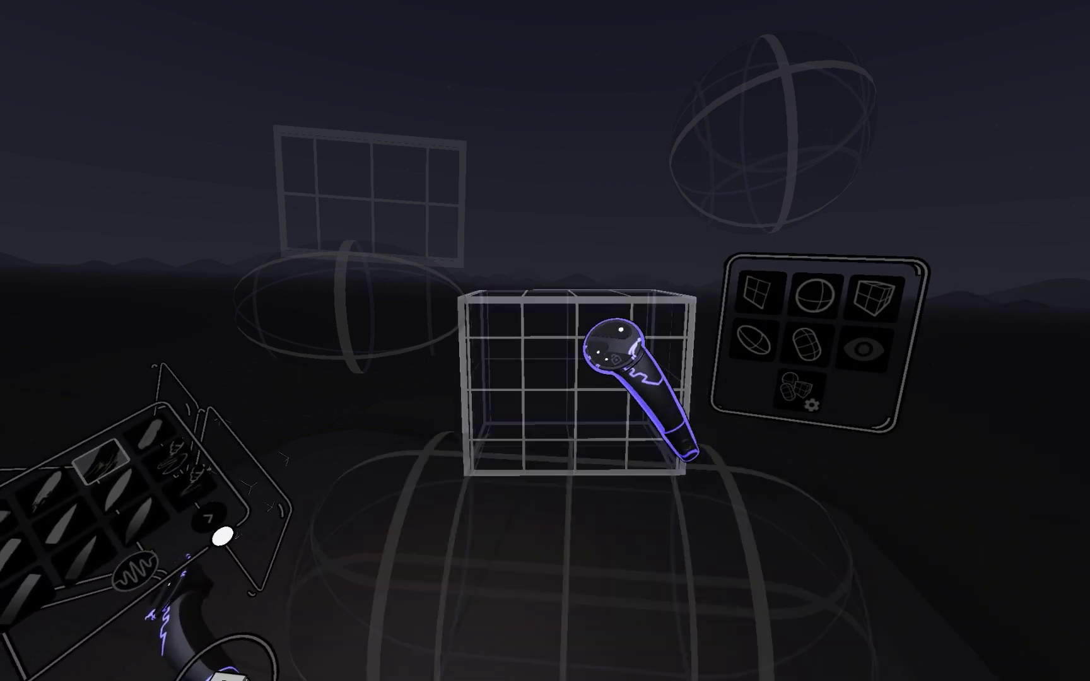
left_click_drag(615, 331, 599, 113)
left_click_drag(811, 621, 782, 627)
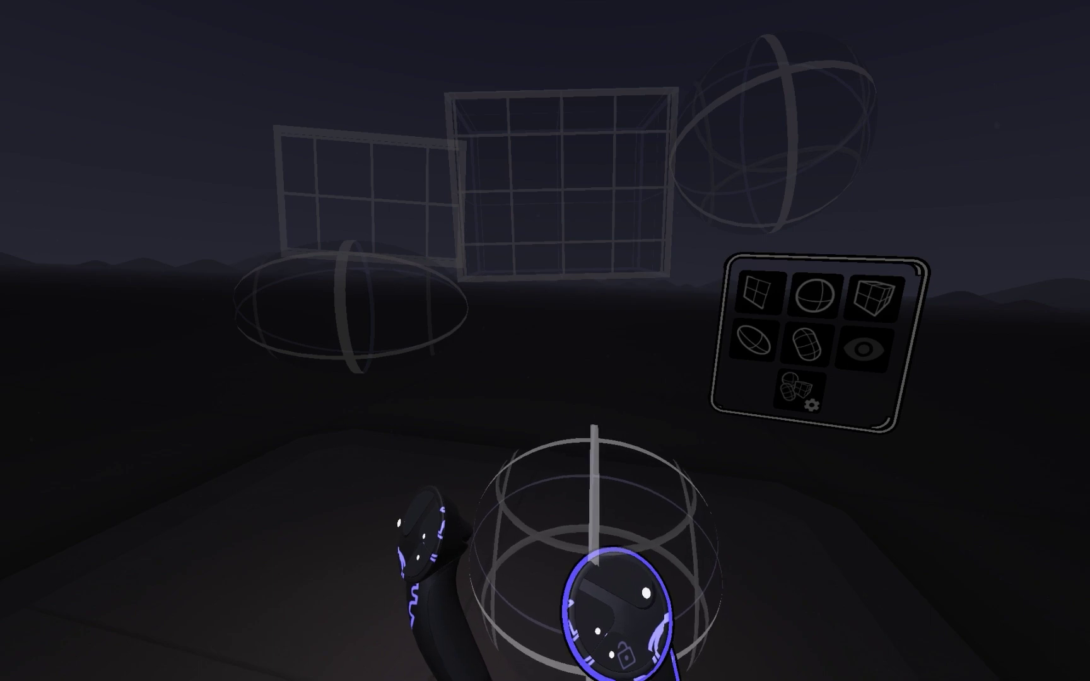
left_click_drag(615, 615, 639, 621)
mouse_move(725, 637)
left_mouse_down()
mouse_move(710, 656)
mouse_move(1081, 640)
mouse_move(835, 612)
left_mouse_up()
mouse_move(613, 448)
left_mouse_down()
mouse_move(627, 315)
mouse_move(600, 371)
mouse_move(598, 344)
mouse_move(625, 374)
left_mouse_up()
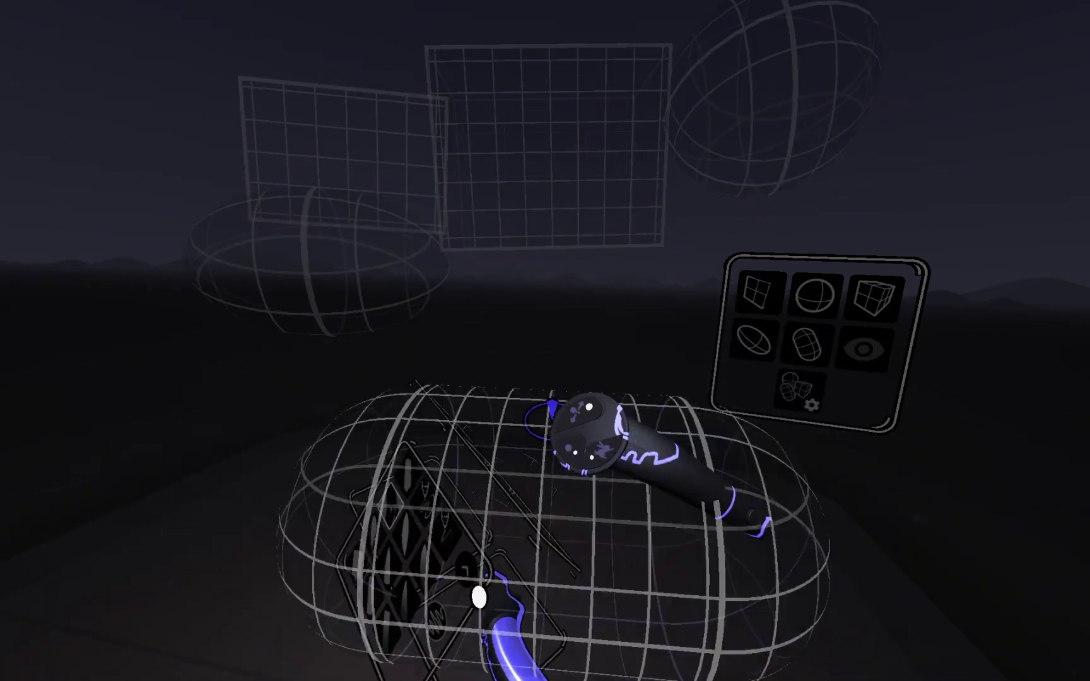
Step: Resize the capsule guide into a longer horizontal shape and hide all the guides
left_click_drag(820, 577, 766, 587)
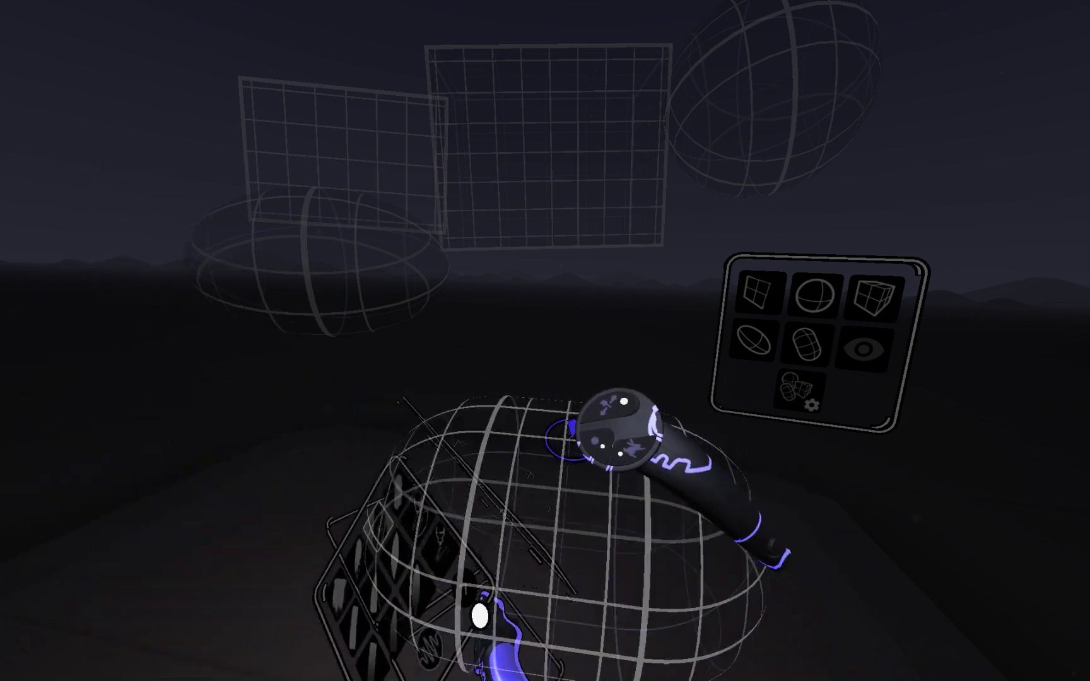
left_click_drag(619, 428, 608, 459)
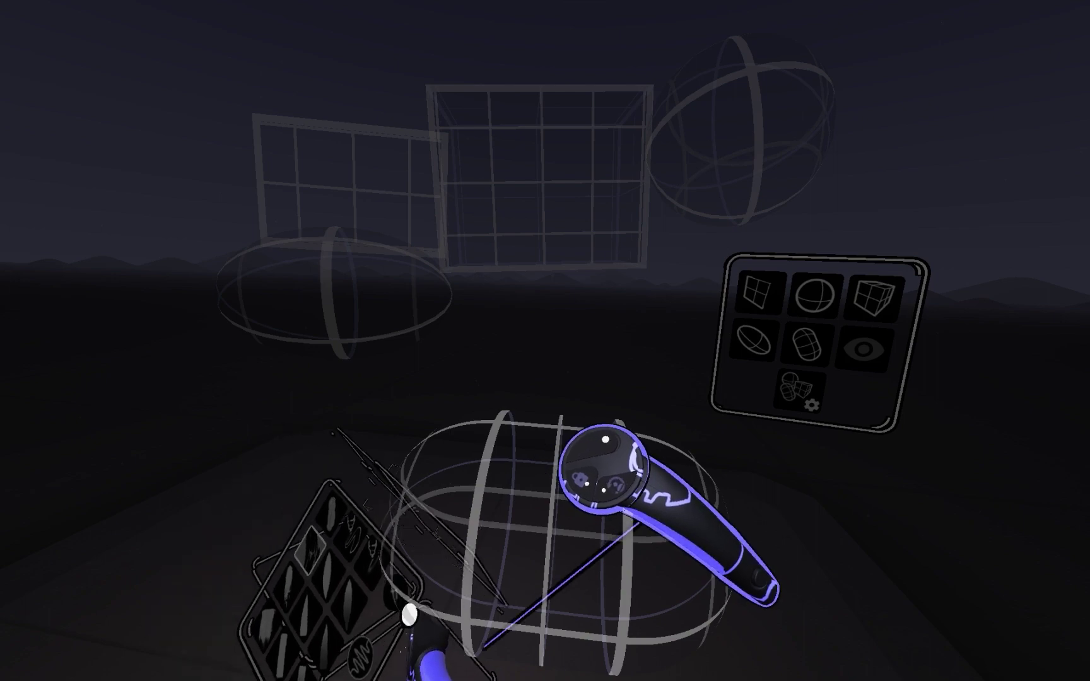
left_click_drag(604, 457, 586, 493)
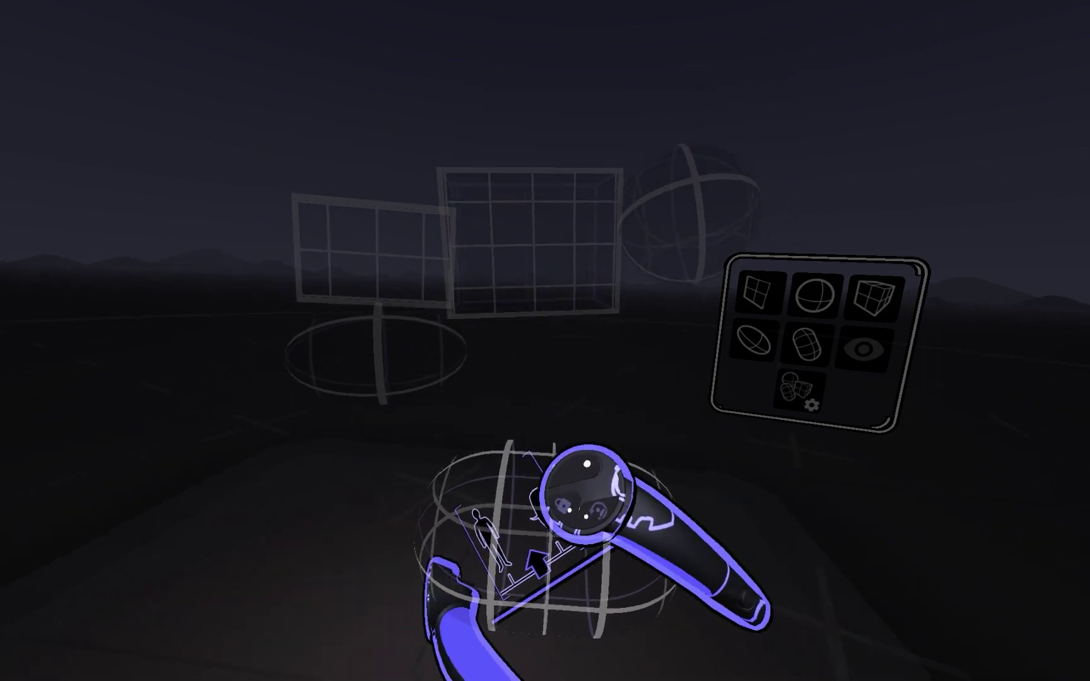
mouse_move(698, 581)
left_mouse_down()
mouse_move(800, 567)
mouse_move(782, 561)
left_mouse_up()
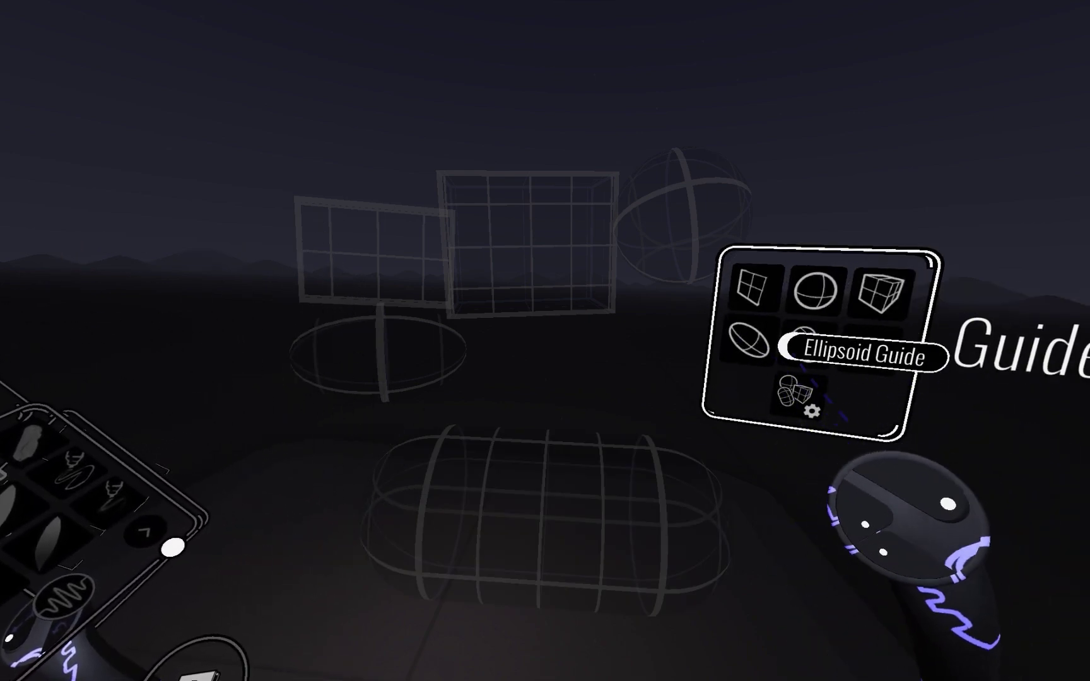
left_click(873, 355)
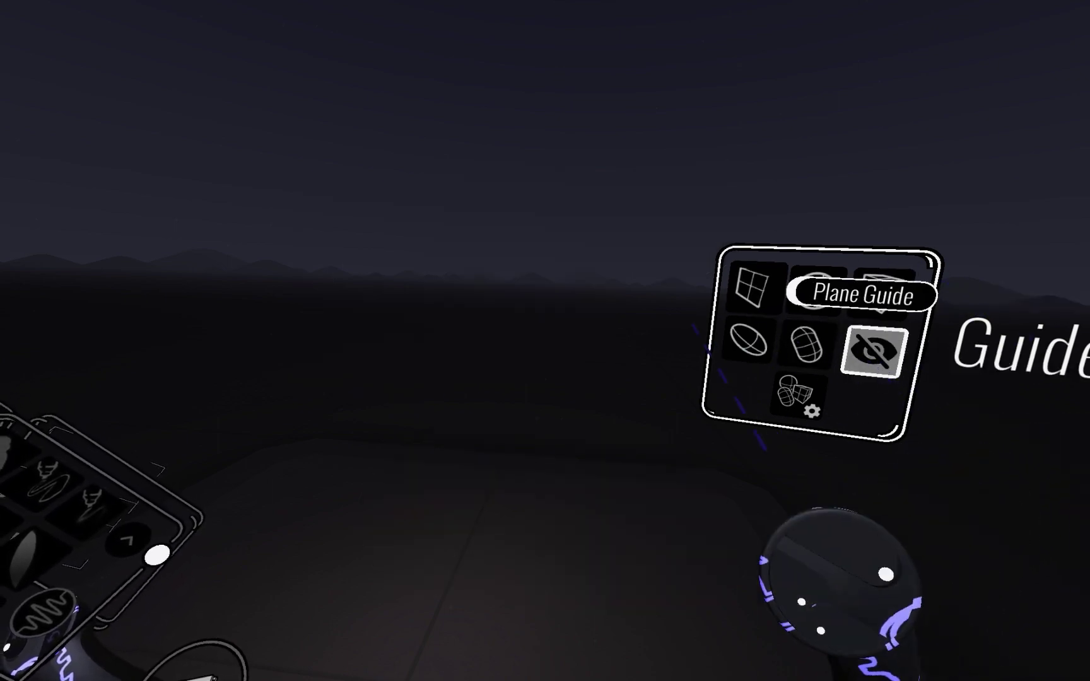
Step: Paint flowing freehand blue strokes in open space with the guides hidden, and show the guides again
left_click_drag(636, 207, 530, 382)
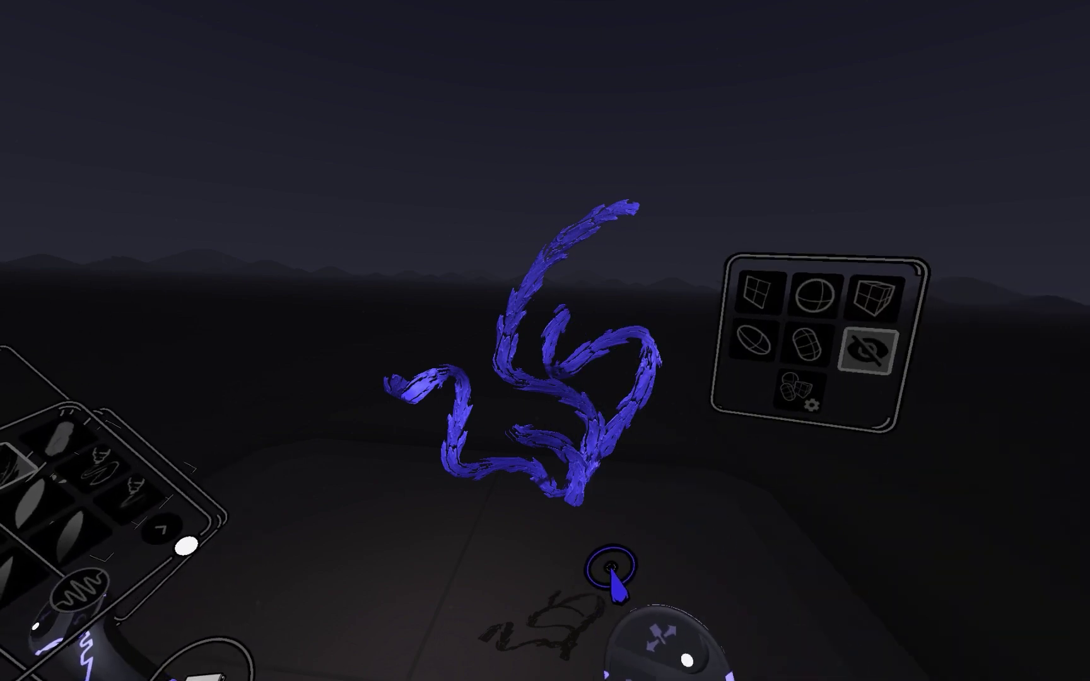
left_click(867, 350)
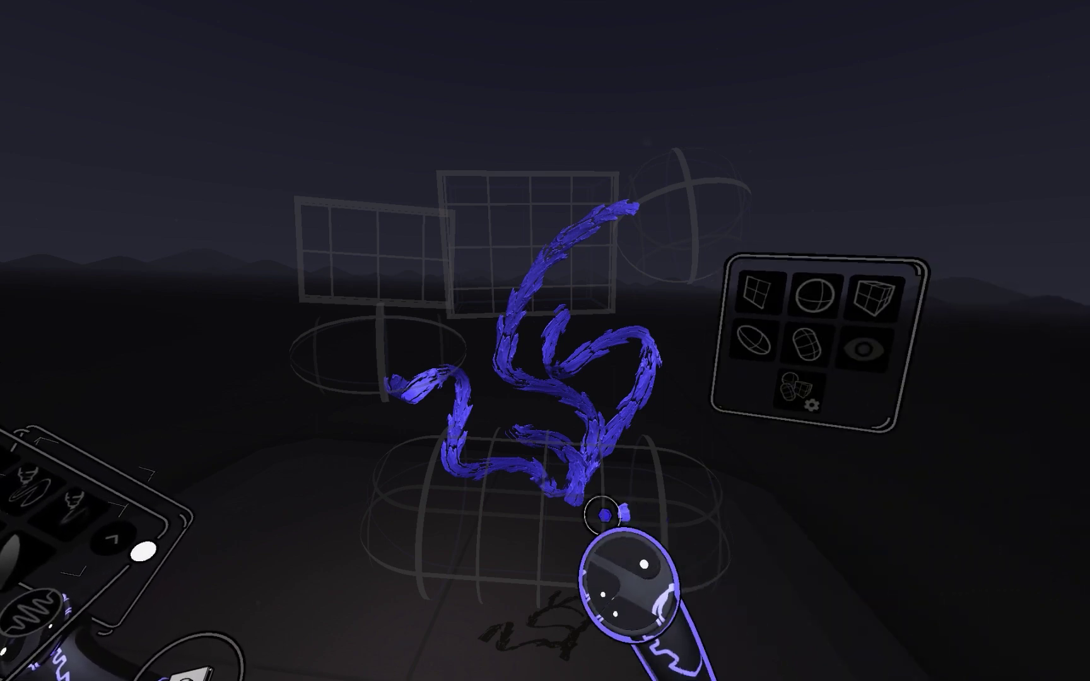
Step: Paint blue strokes wrapping around the capsule and ellipsoid guides, and toggle the guides off and back on
mouse_move(616, 518)
left_mouse_down()
mouse_move(539, 482)
mouse_move(527, 417)
left_mouse_up()
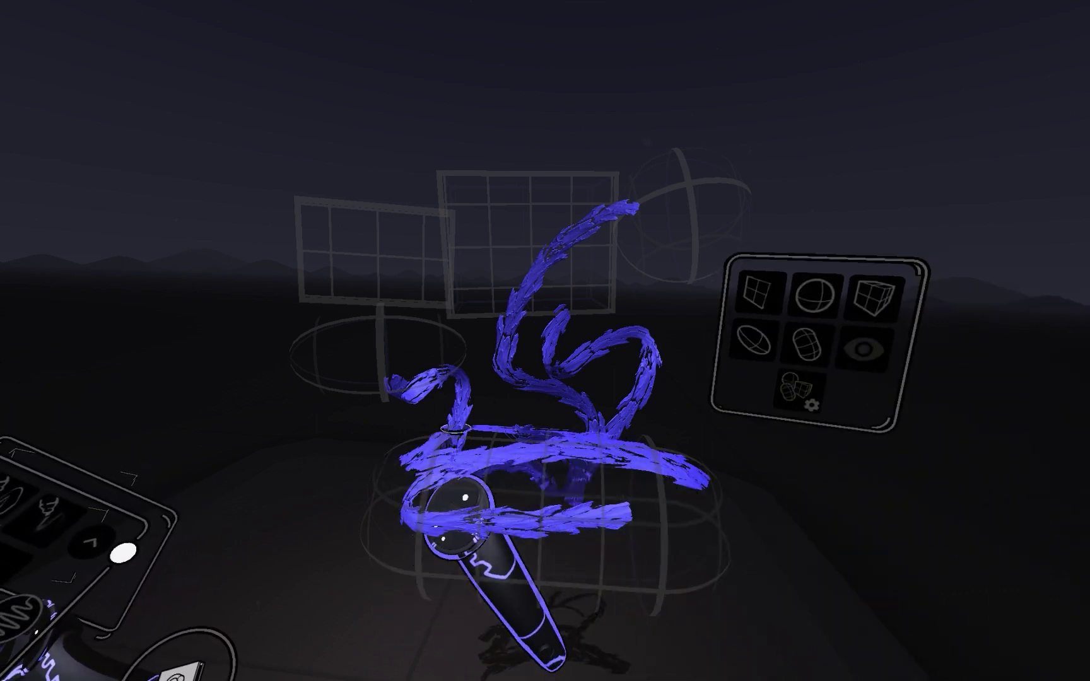
left_click_drag(445, 450, 662, 504)
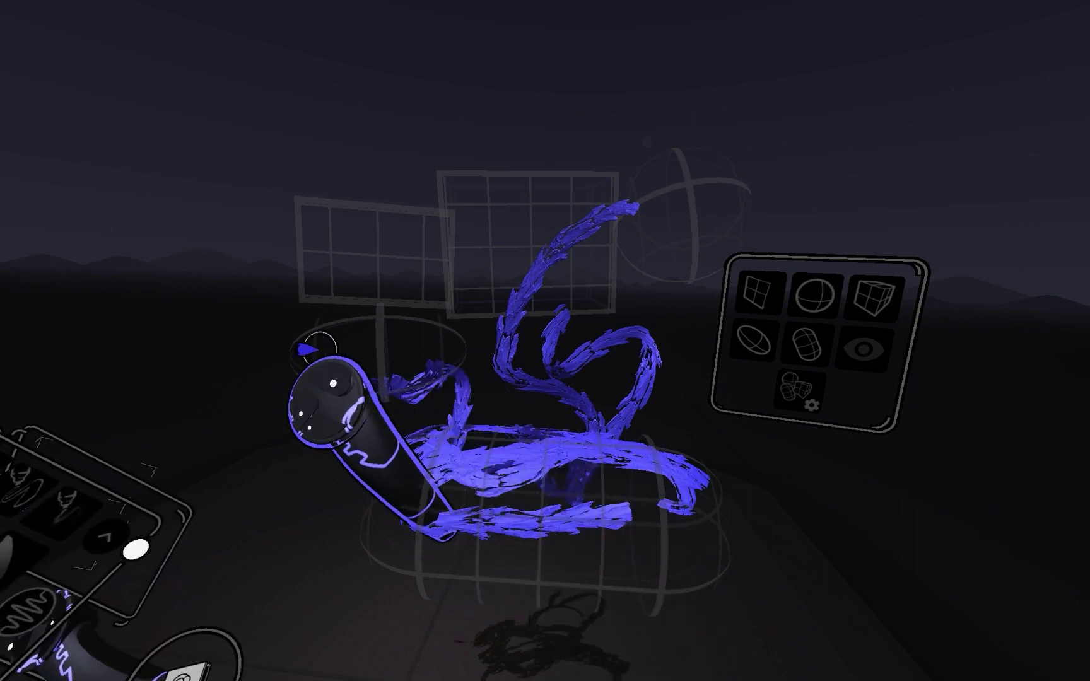
left_click_drag(319, 344, 346, 337)
left_click_drag(684, 180, 629, 230)
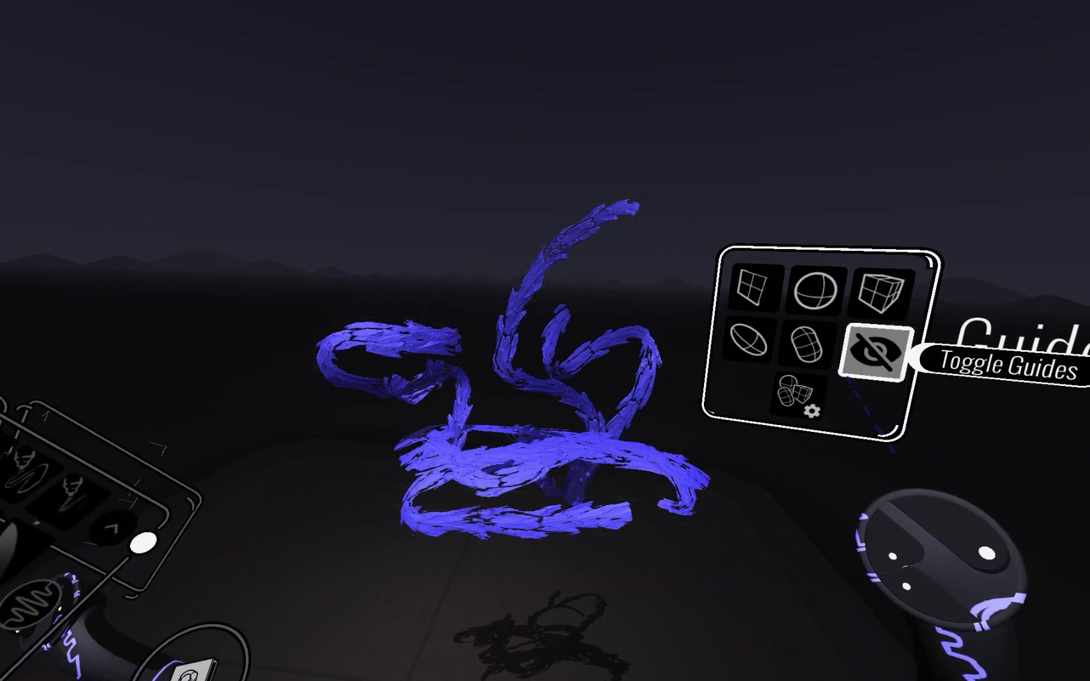
left_click(872, 351)
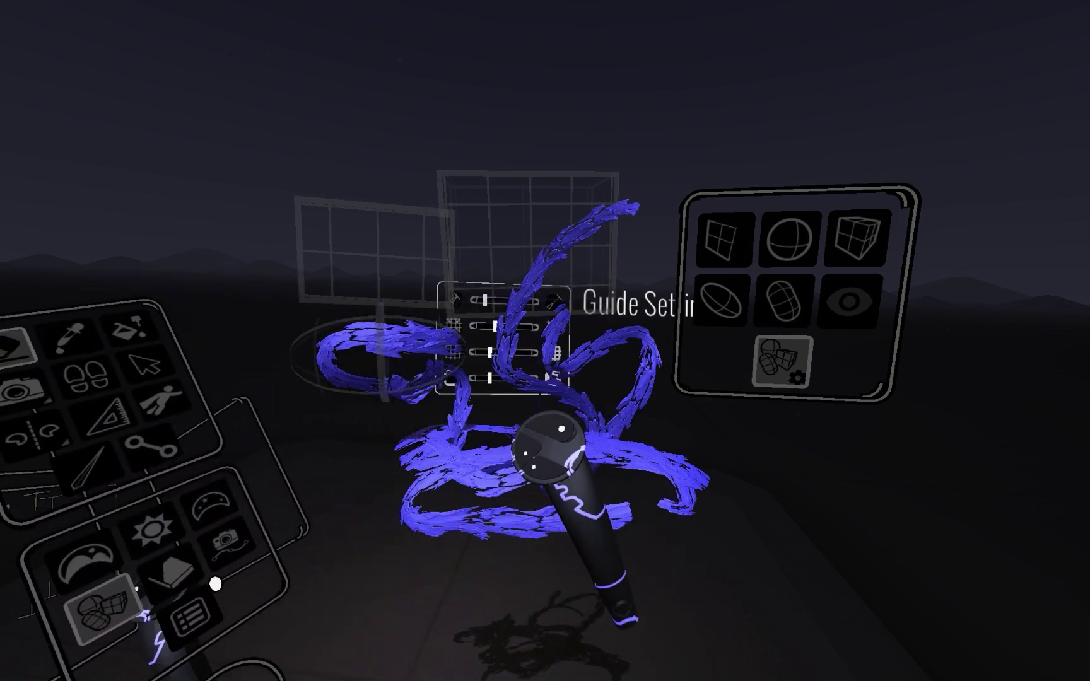
Step: Clear the remaining strokes and guides, and add a new cube guide beneath the raised Guide Settings panel
mouse_move(534, 482)
left_mouse_down()
mouse_move(540, 429)
mouse_move(565, 399)
mouse_move(402, 370)
left_mouse_up()
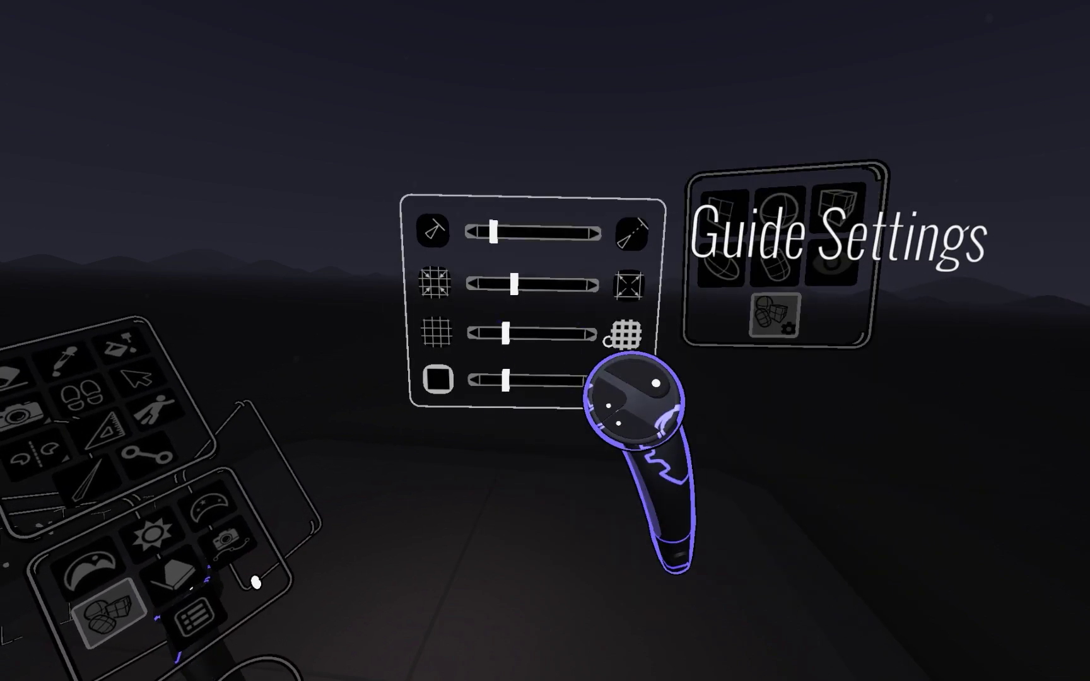
left_click_drag(608, 341, 585, 252)
left_click(845, 207)
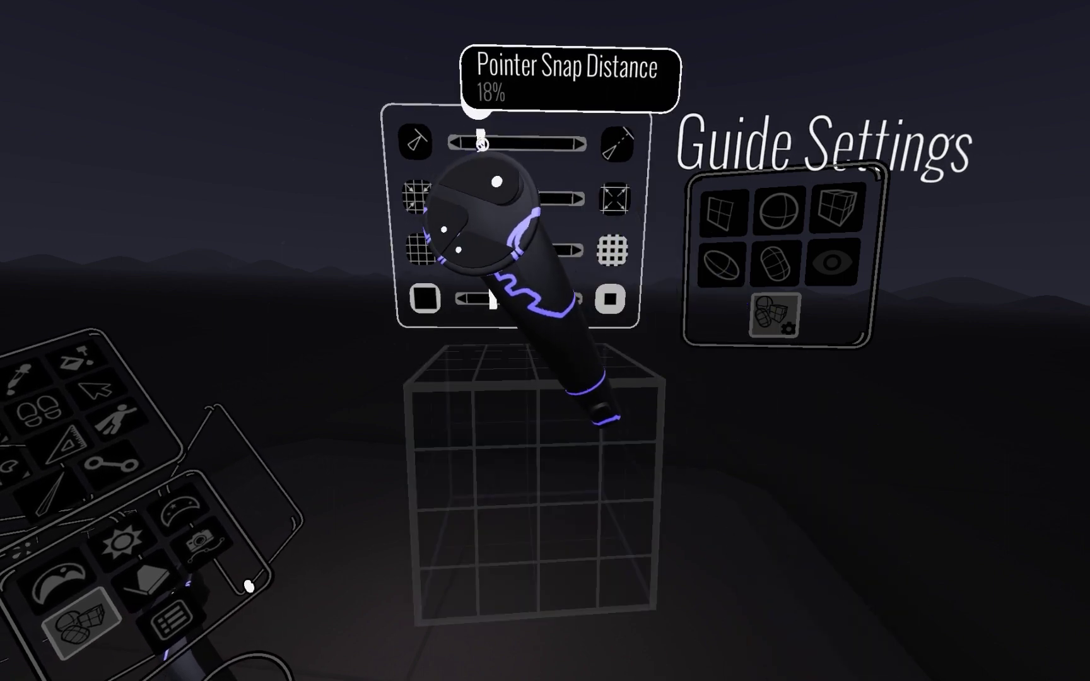
Step: Raise the Pointer Snap Distance to test it while moving the cube guide, and reduce it to a short distance
left_click_drag(481, 142, 555, 141)
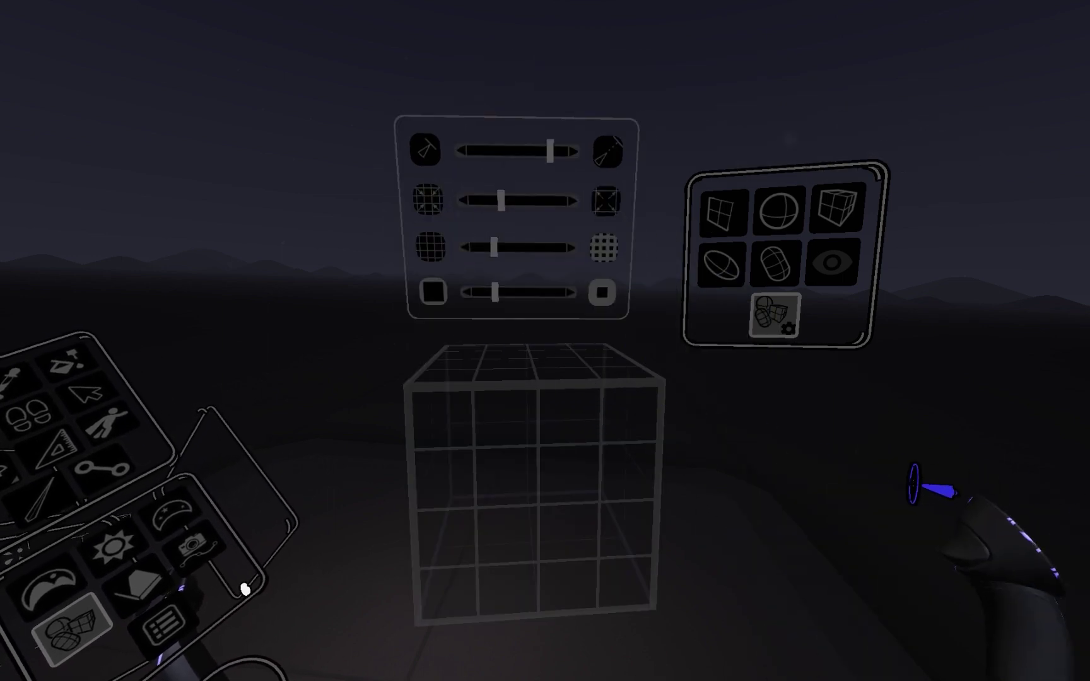
left_click_drag(618, 505, 546, 489)
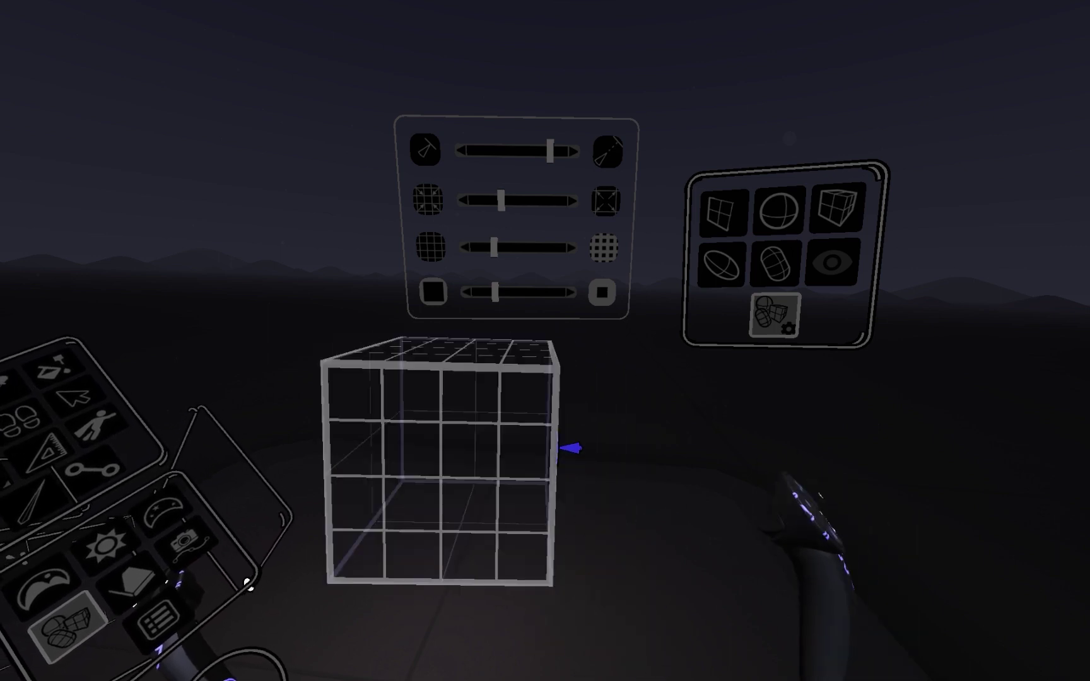
left_click_drag(550, 150, 477, 143)
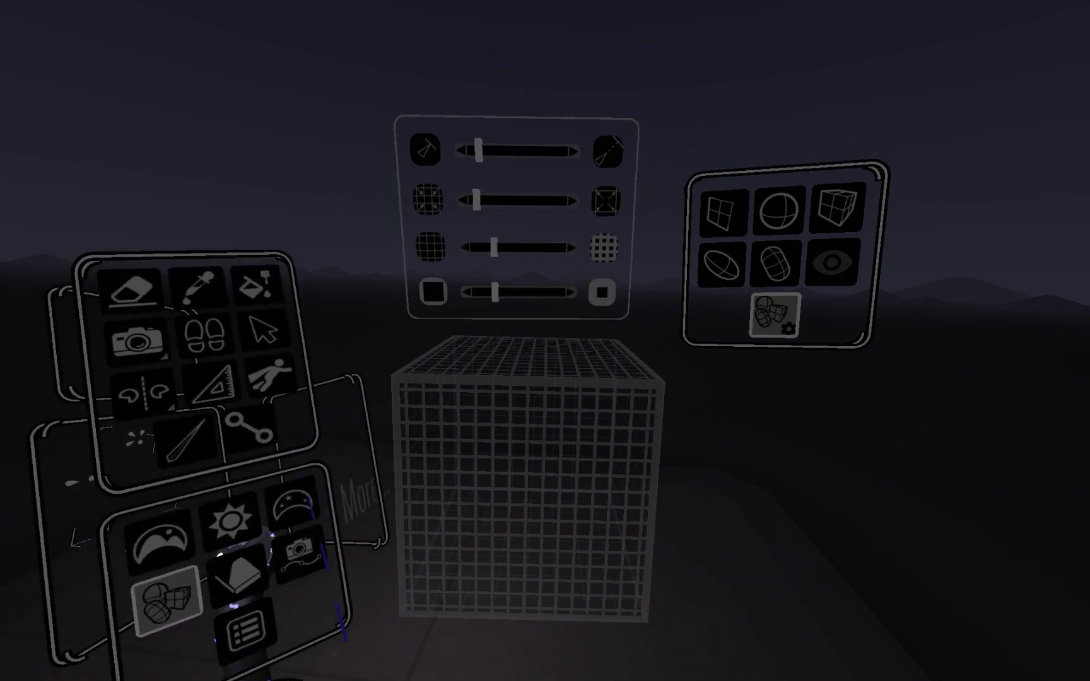
Step: Switch to red paint and use the straightedge to paint a straight line across one face of the cube guide
left_click(277, 526)
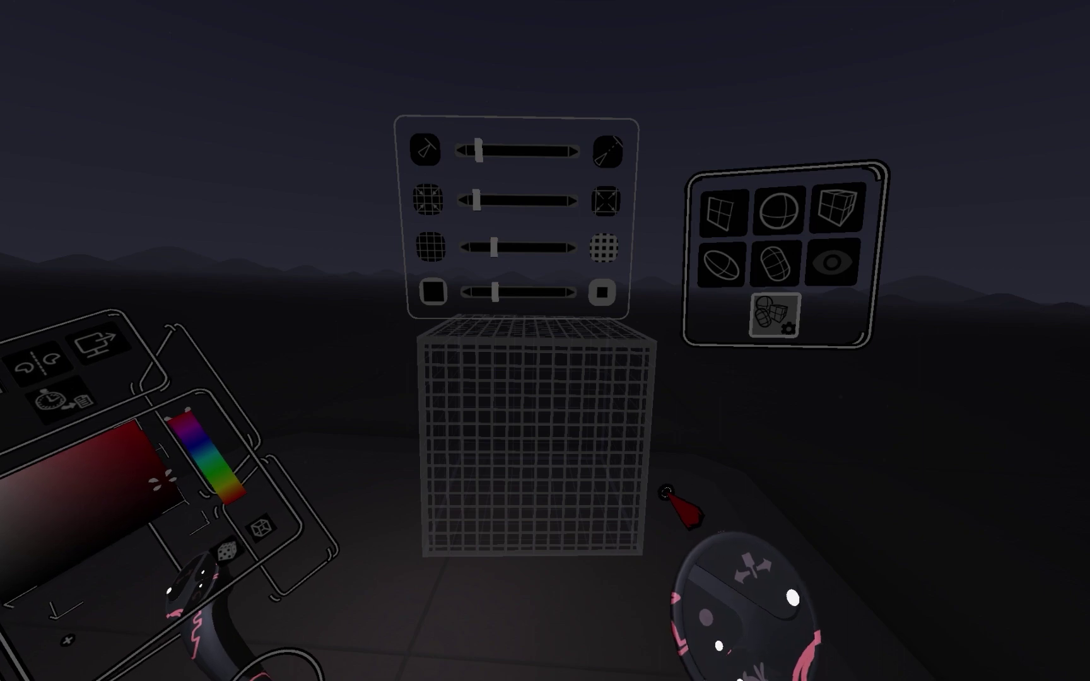
scroll(240, 505, "right", 1)
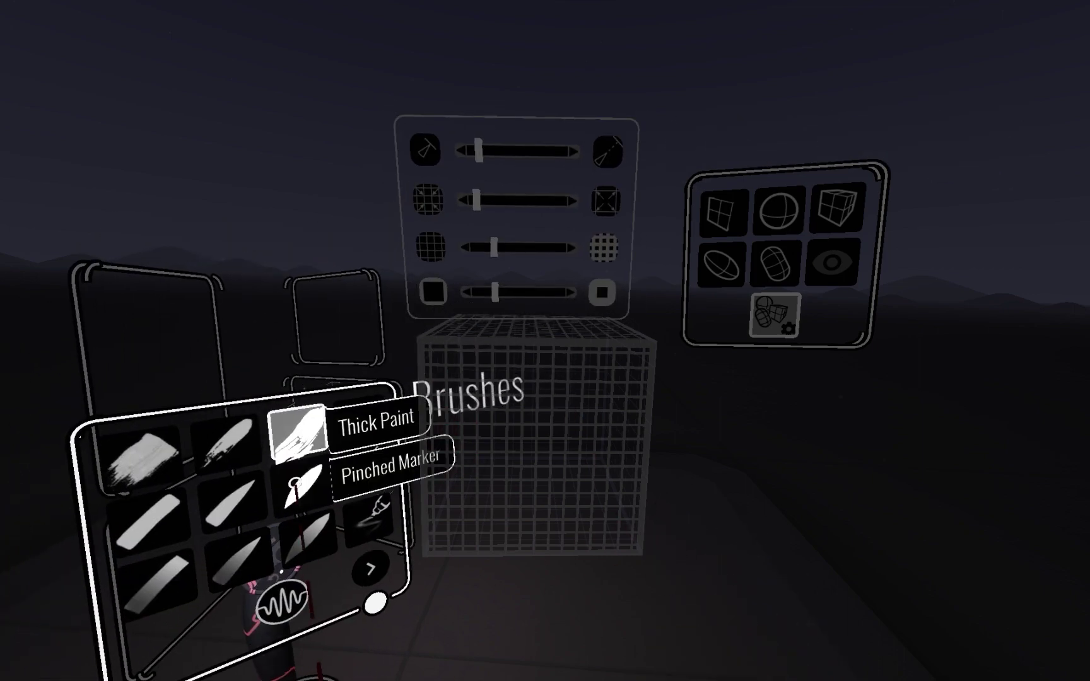
left_click(255, 400)
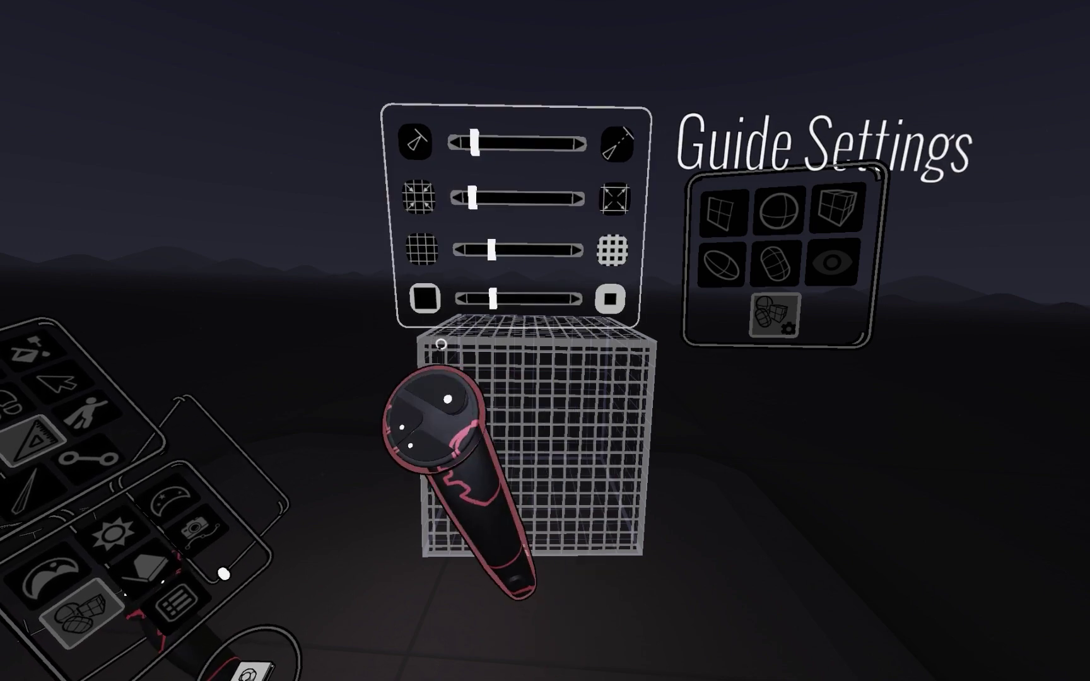
left_click_drag(630, 523, 593, 480)
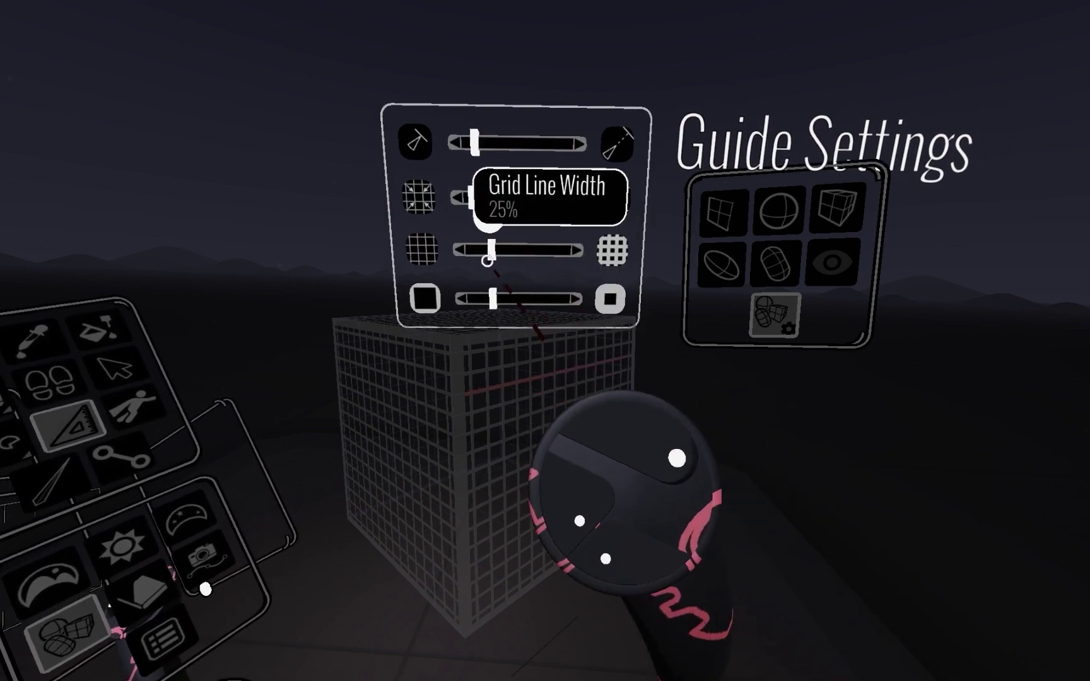
Step: Try a Grid Line Width of 21%, widen the cube guide's grid spacing, and reduce the Grid Frame Width
left_click_drag(508, 259, 486, 267)
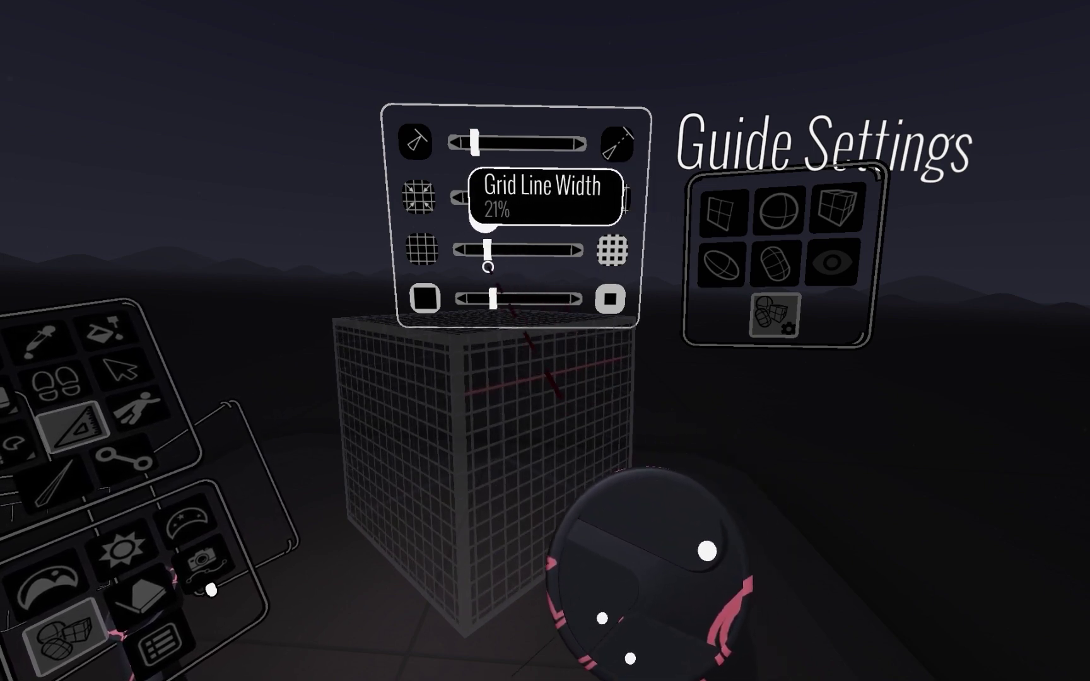
mouse_move(470, 201)
left_mouse_down()
mouse_move(490, 208)
mouse_move(469, 216)
mouse_move(481, 218)
left_mouse_up()
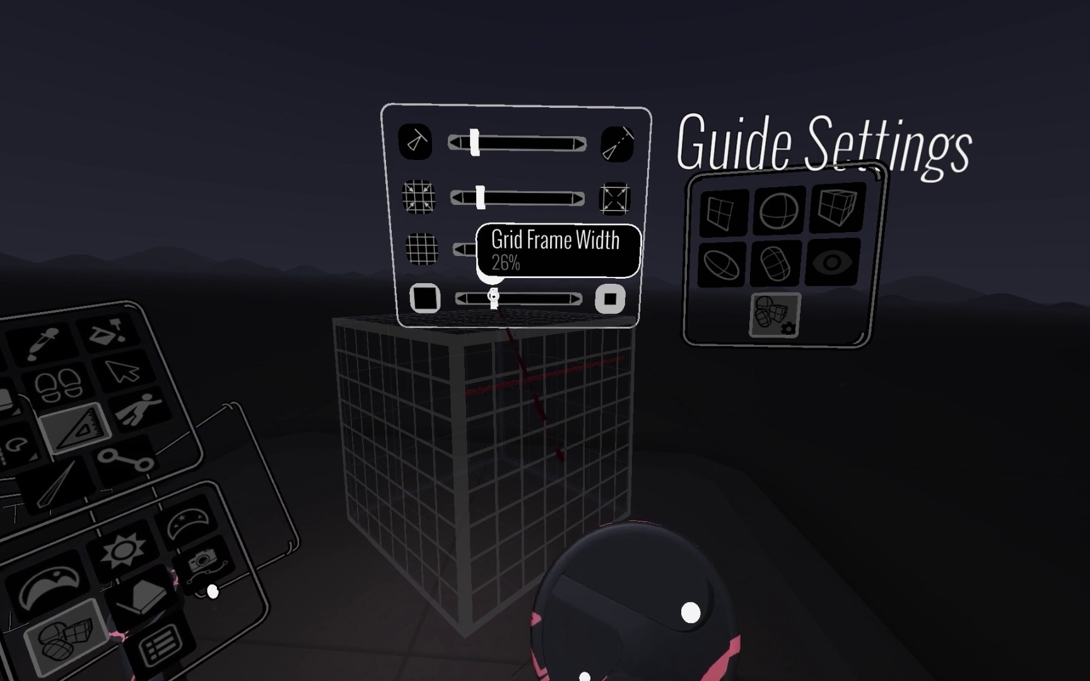
mouse_move(493, 296)
left_mouse_down()
mouse_move(565, 297)
mouse_move(476, 302)
left_mouse_up()
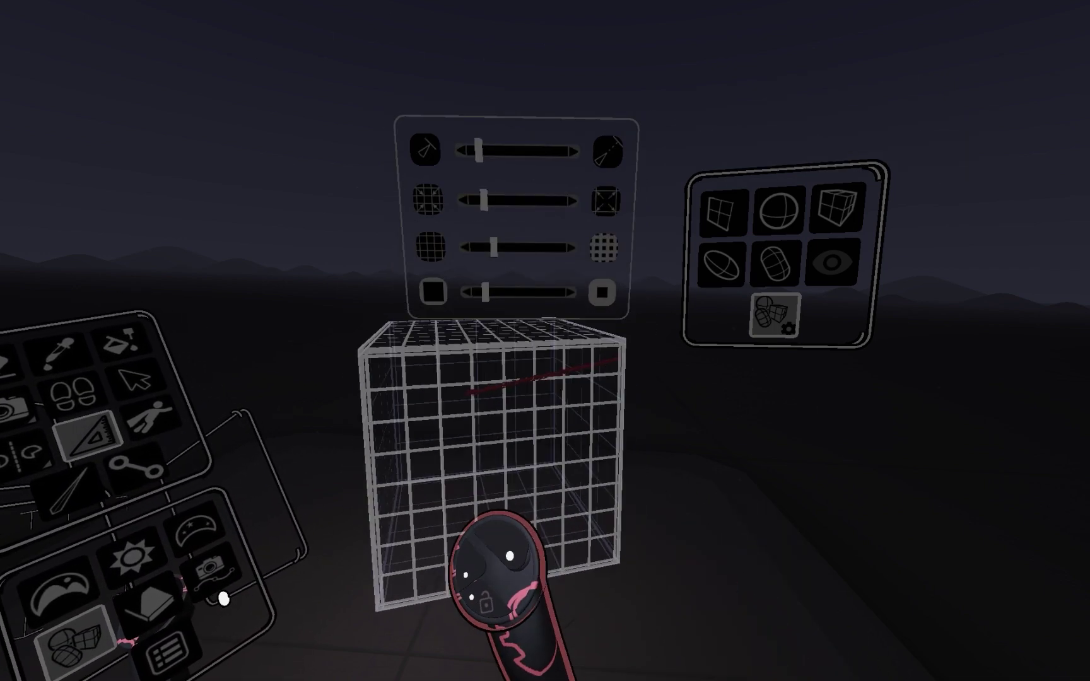
Step: Reposition and shrink the cube guide, and erase the straight red line painted on it
left_click_drag(498, 570, 596, 604)
left_click_drag(681, 583, 591, 527)
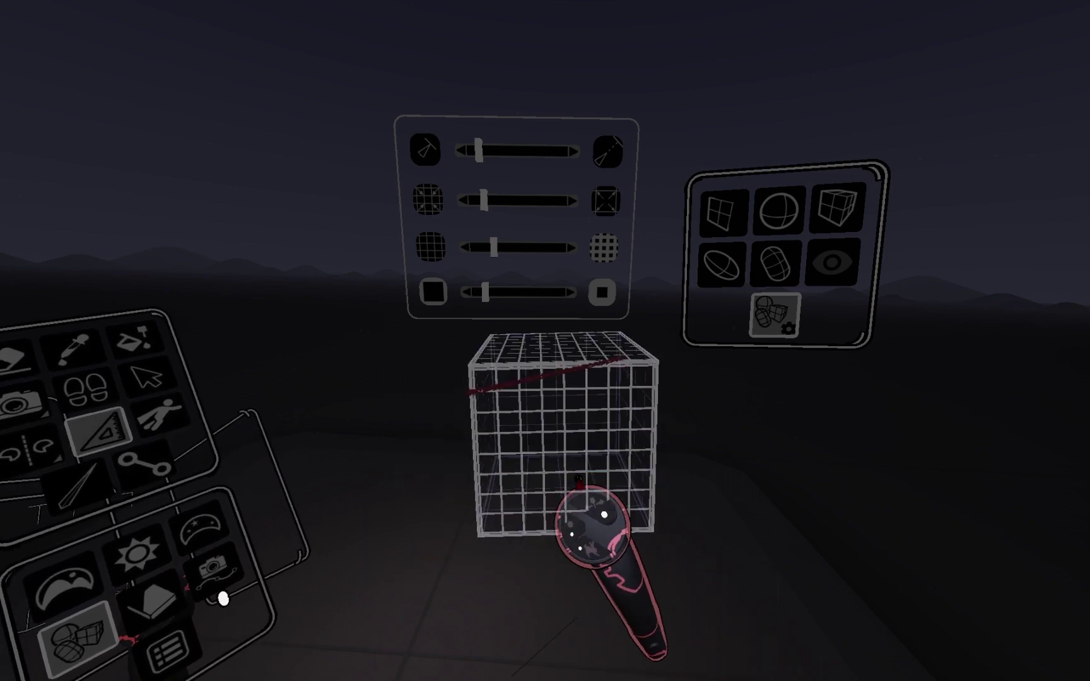
left_click(248, 325)
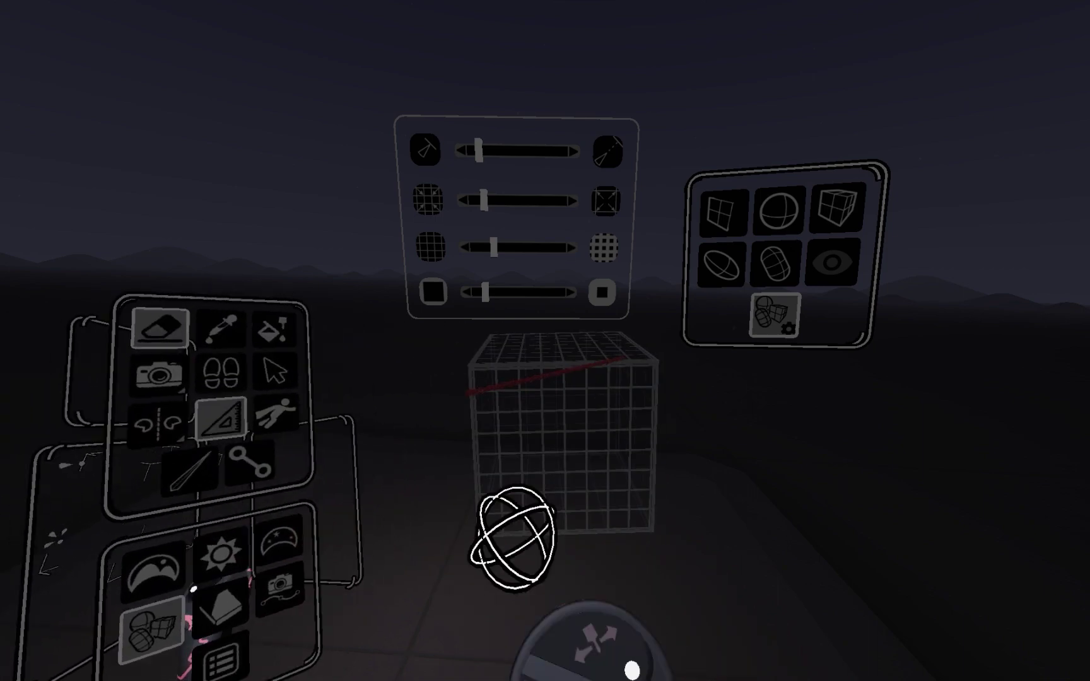
left_click_drag(517, 416, 503, 384)
left_click_drag(634, 544, 620, 546)
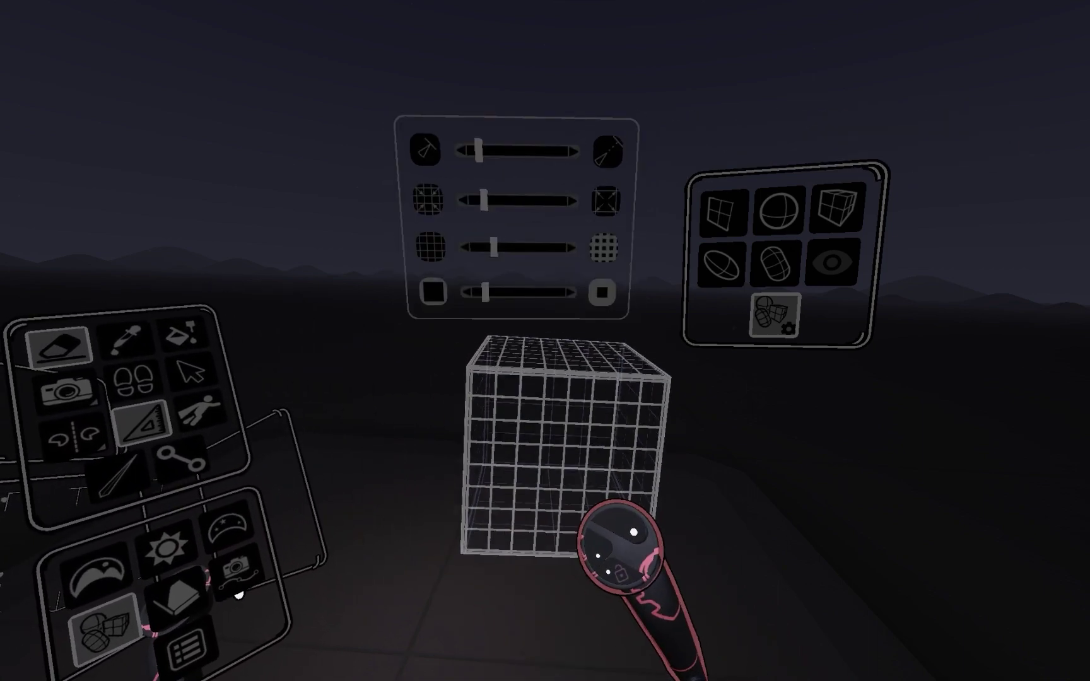